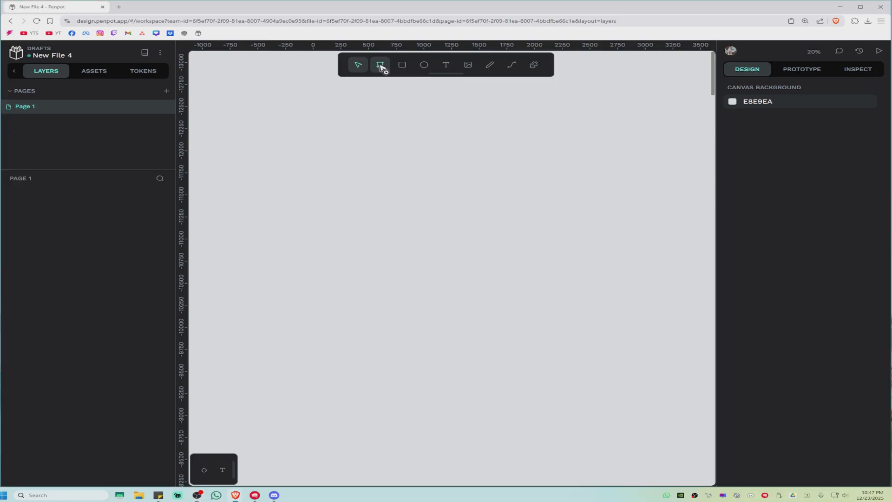
Draw a board about 3042 × 3054 on the empty canvas
left_click_drag(241, 145, 577, 414)
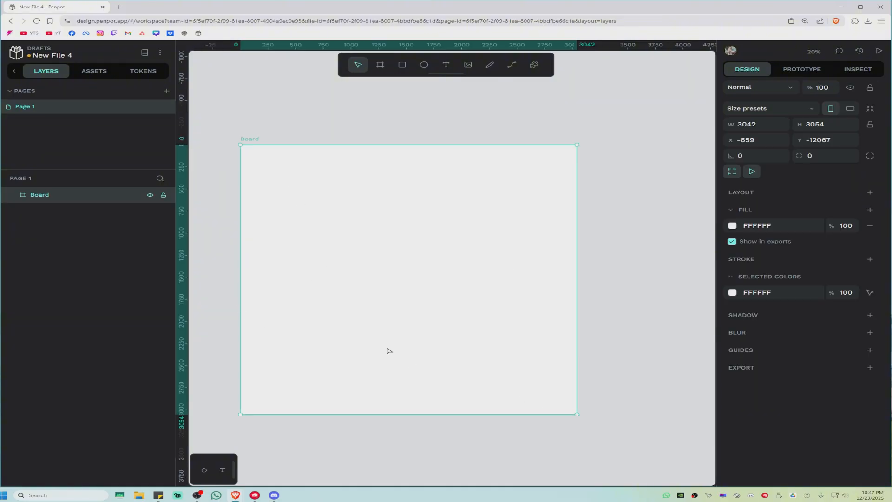
left_click(257, 112)
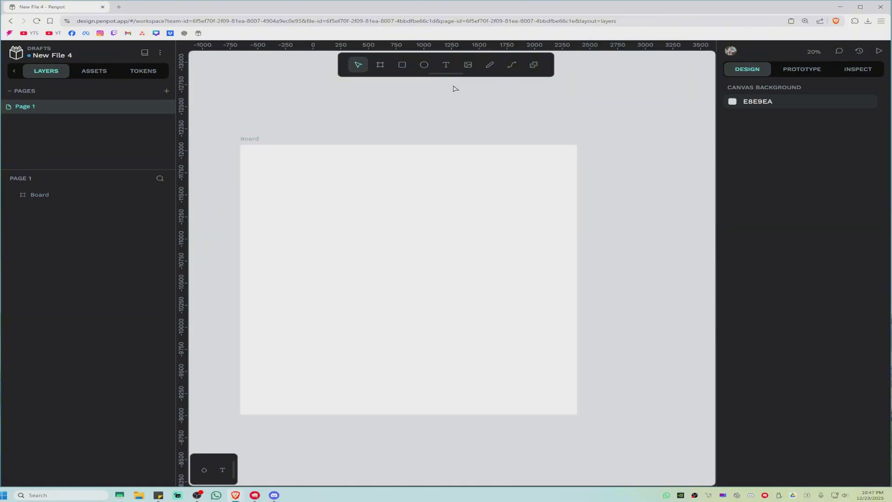
Insert the pink sunset seascape wallpaper from the MS Wallpapers folder and move it away from the board onto empty canvas
left_click(468, 65)
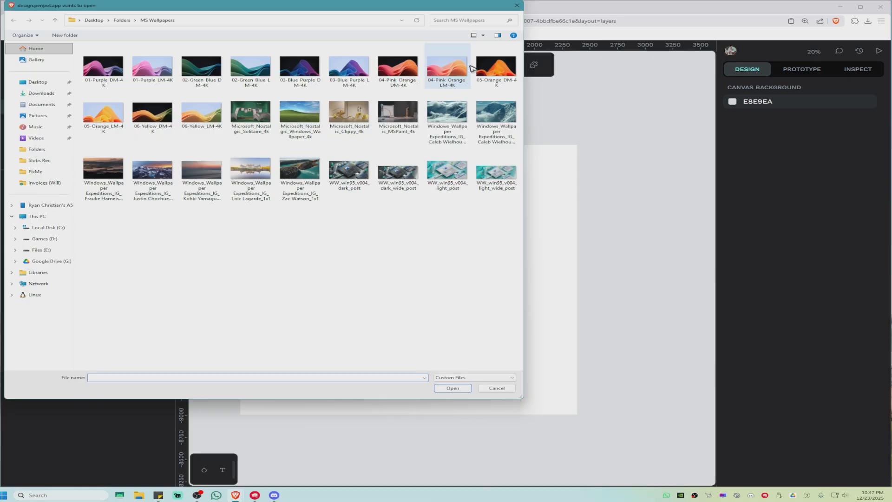
left_click(211, 172)
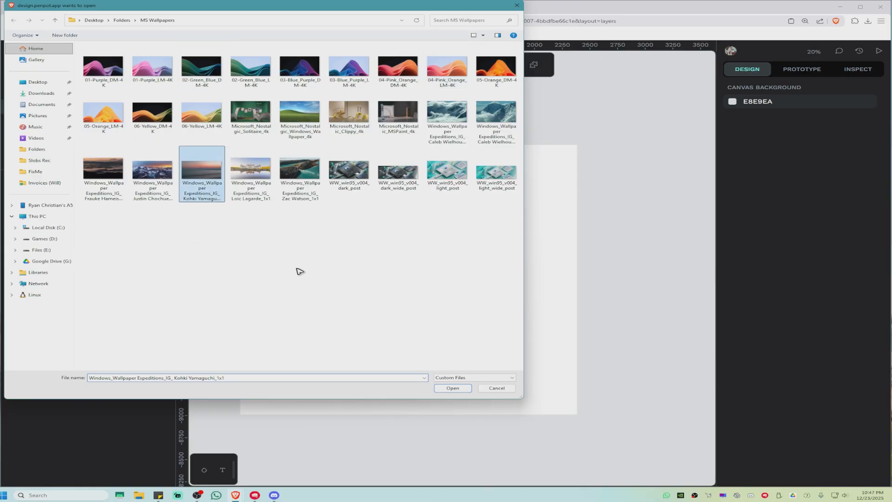
left_click(453, 388)
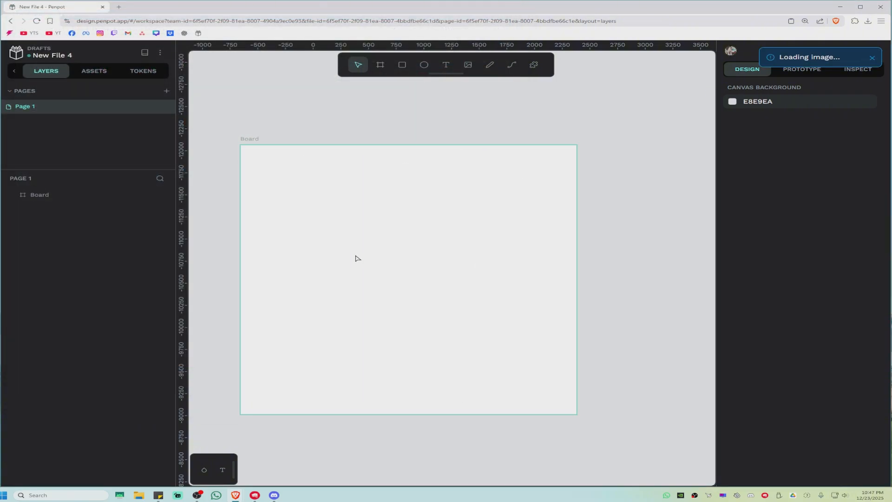
left_click_drag(414, 345, 731, 286)
scroll(632, 307, "down", 10)
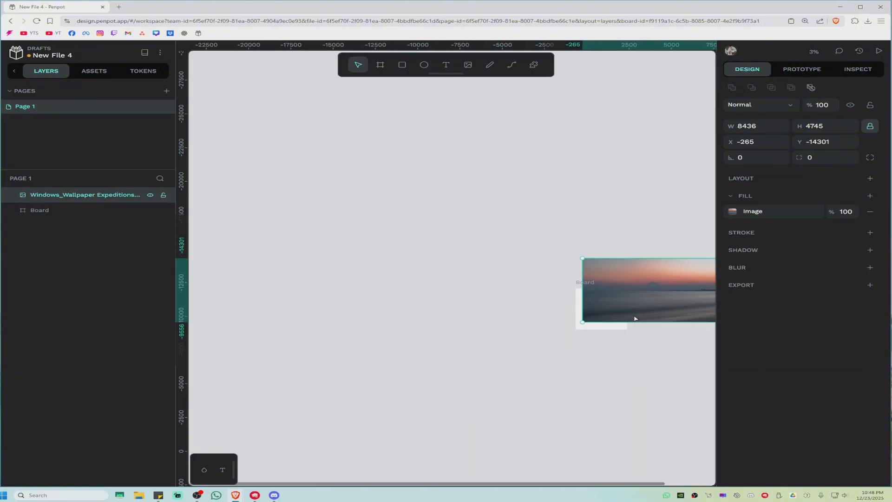
left_click_drag(634, 314, 382, 264)
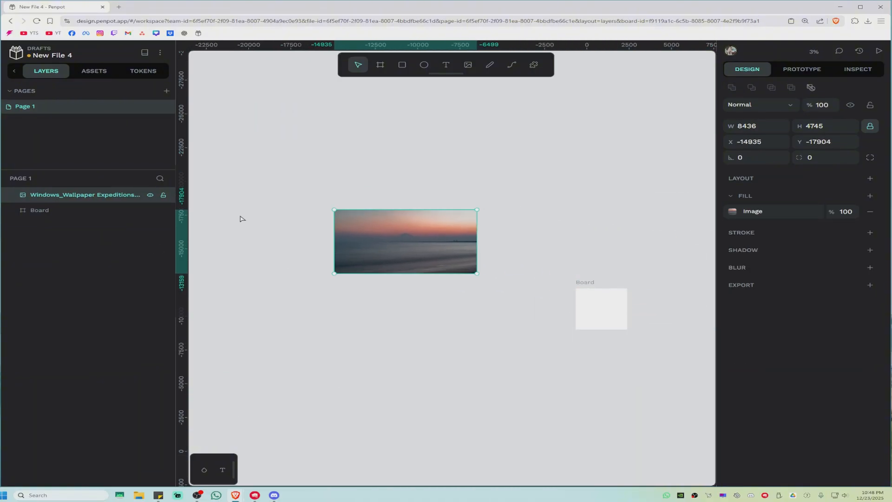
Draw a wide rectangle on the empty canvas just above the seascape image
left_click(403, 65)
left_click_drag(256, 146, 406, 191)
Move the seascape image over the rectangle and enlarge it to about 9597 × 5398 so it covers the rectangle on all sides
left_click(398, 270)
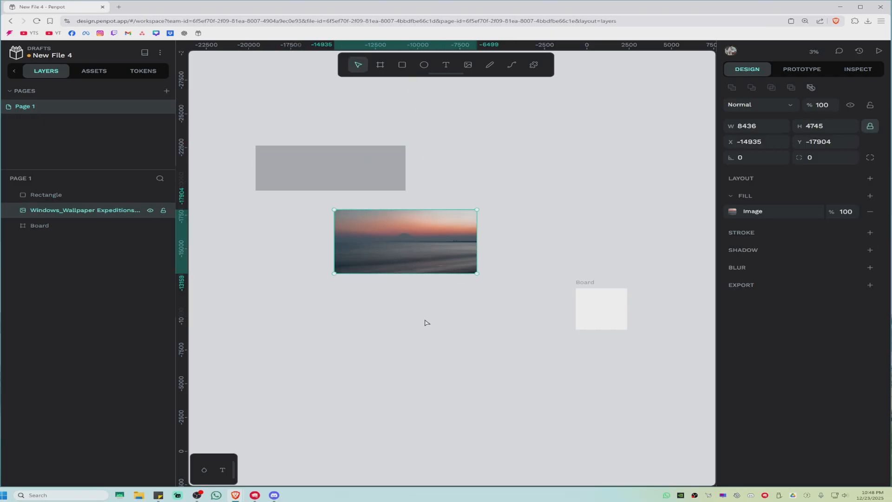
left_click_drag(415, 257, 340, 188)
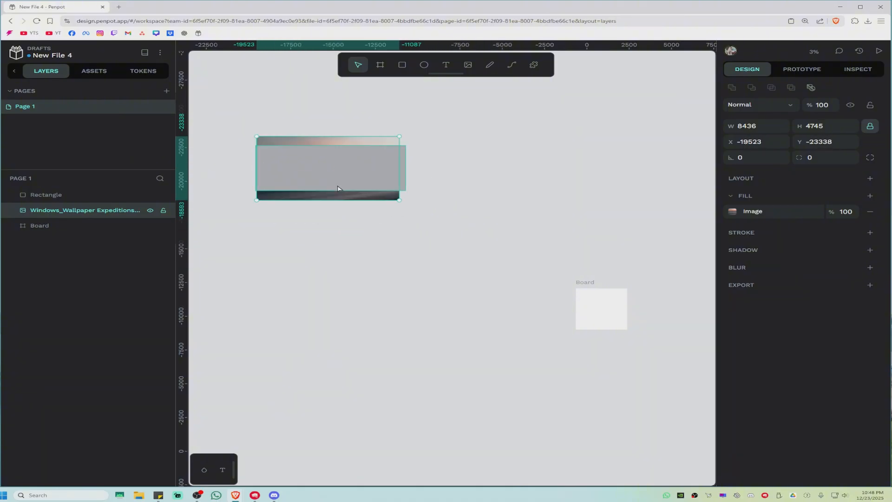
left_click_drag(401, 201, 403, 205)
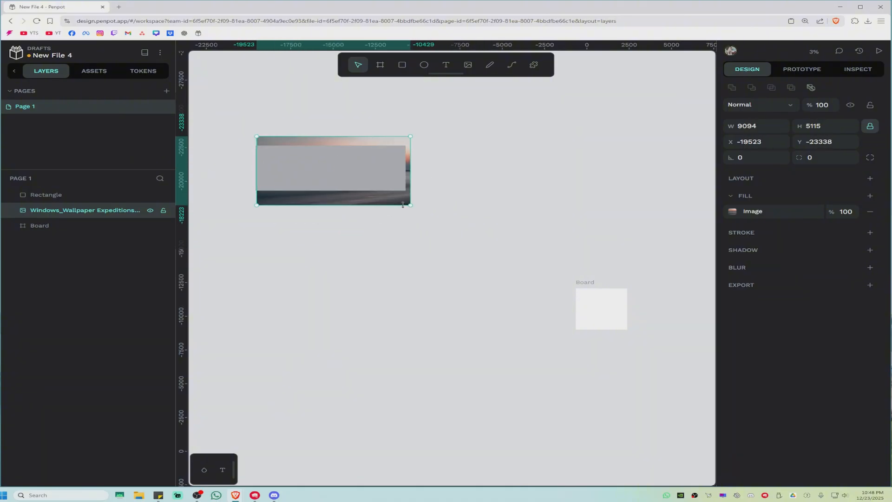
left_click_drag(252, 205, 245, 207)
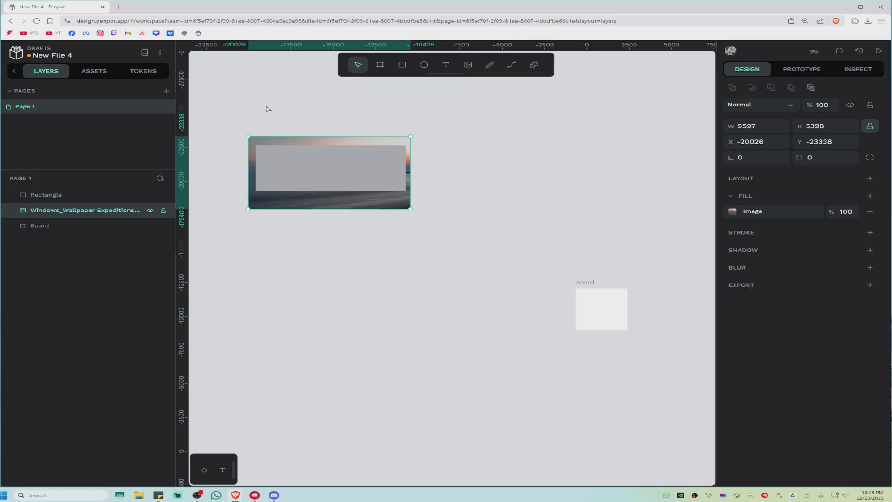
Mask the seascape image with the rectangle by stacking the image above it, grouping both layers and applying a mask
mouse_move(65, 208)
left_mouse_down()
mouse_move(72, 215)
mouse_move(47, 231)
mouse_move(48, 197)
mouse_move(62, 206)
left_mouse_up()
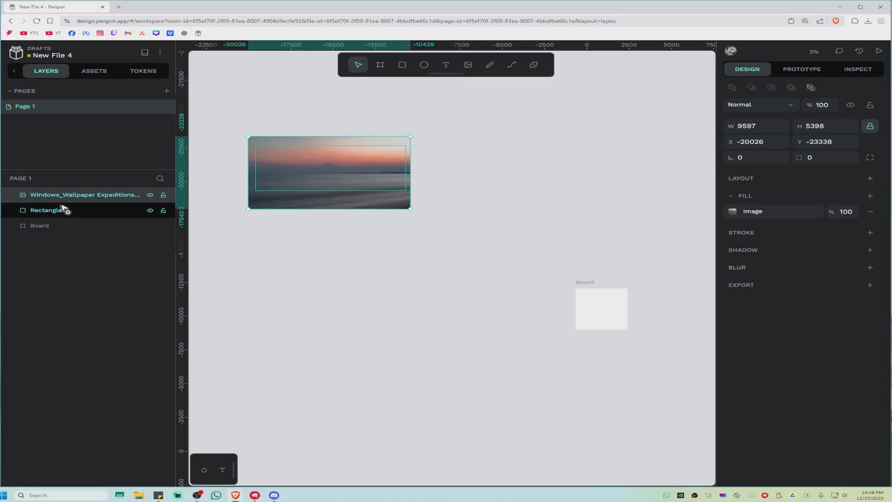
left_click(357, 247)
left_click_drag(438, 303, 304, 167)
right_click(304, 166)
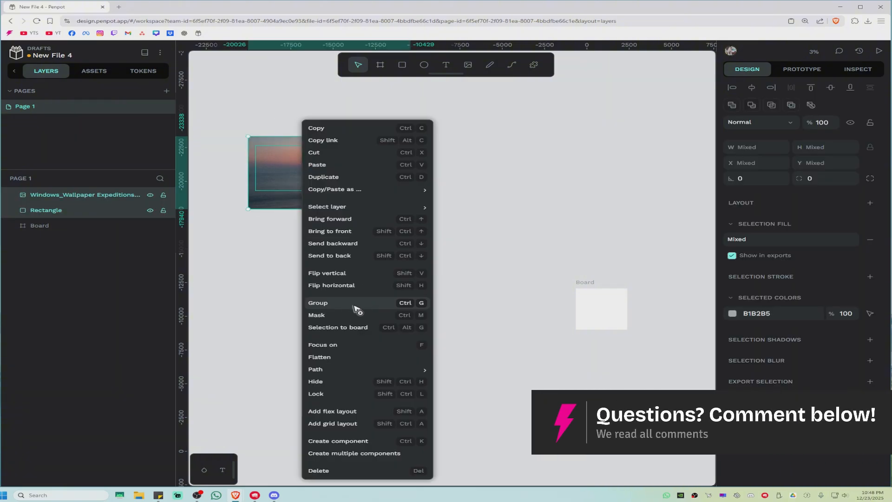
left_click(339, 307)
right_click(339, 163)
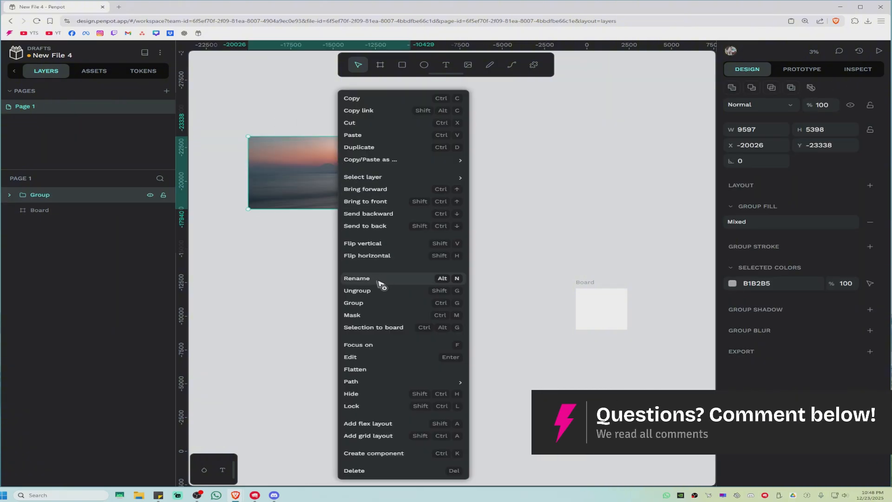
left_click(368, 315)
left_click(377, 231)
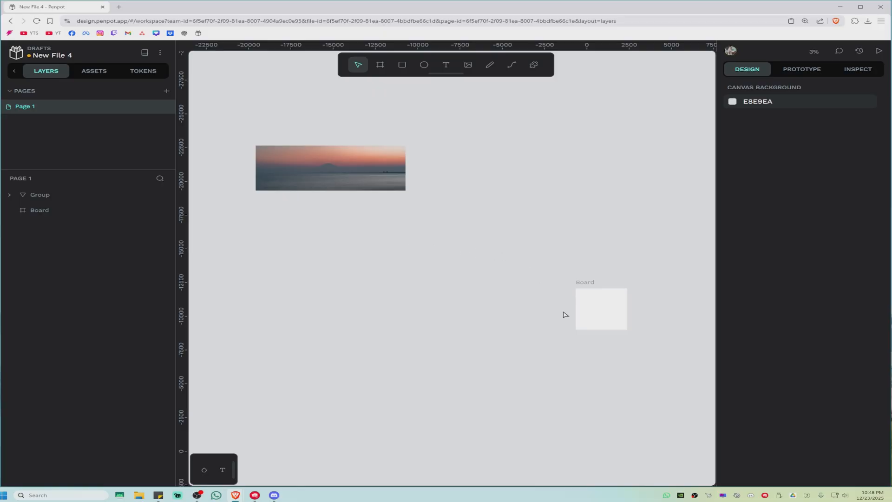
Move the board below the masked image and resize it to about 9157 × 3538
left_click_drag(588, 306, 410, 281)
left_click_drag(280, 281, 255, 279)
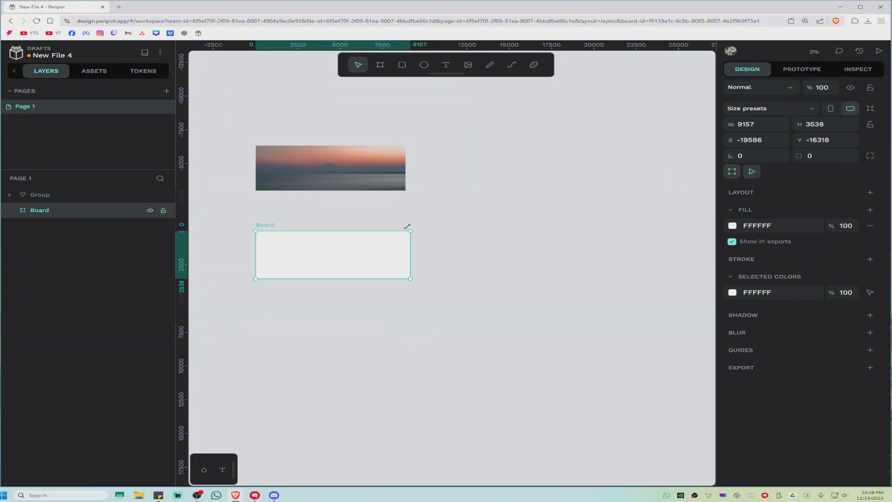
Place the masked group inside the board and fit it to the board's 9157 width
scroll(399, 219, "up", 2)
left_click_drag(314, 148, 319, 242)
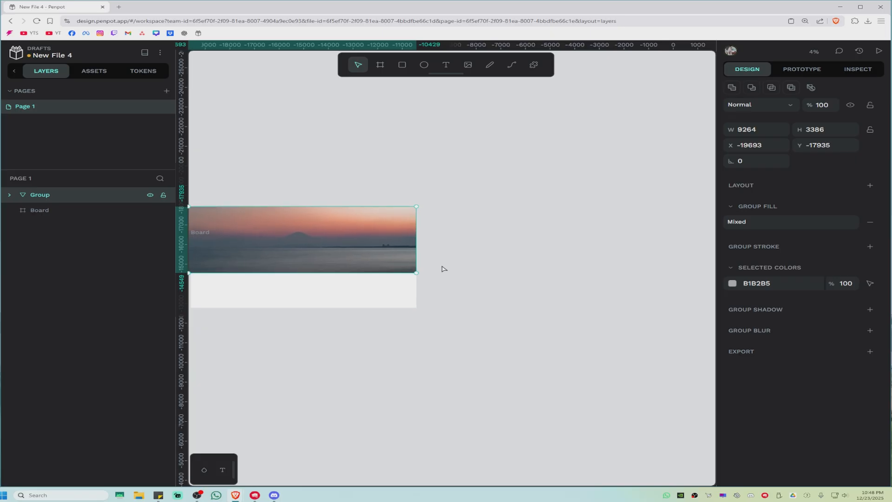
left_click(442, 267)
left_click_drag(198, 214, 205, 214)
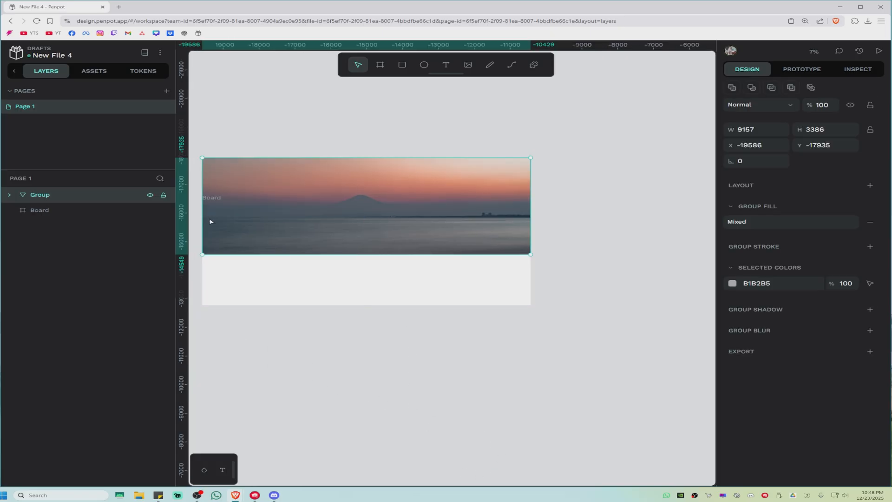
left_click(391, 403)
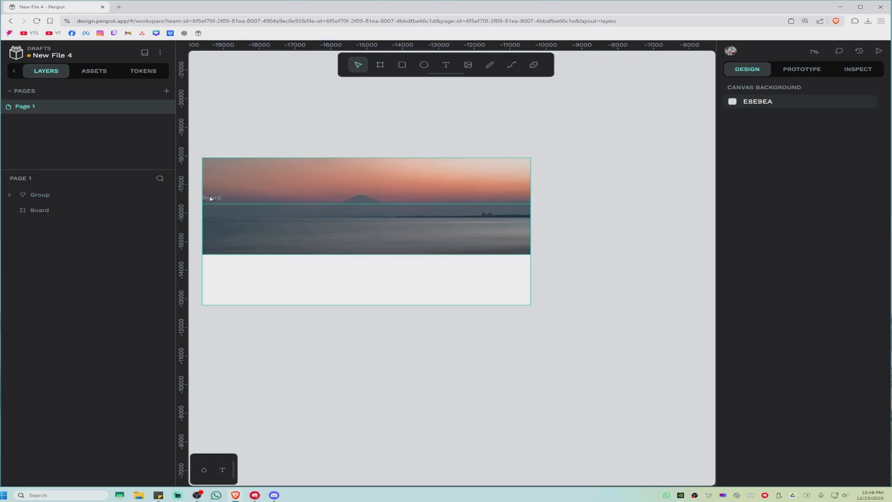
left_click(323, 228)
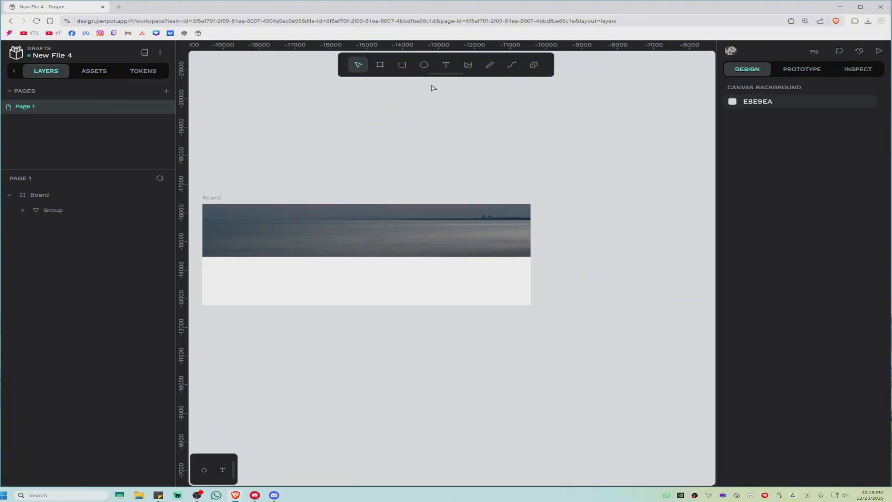
Add the text "PLEASE SUBSCRIBE" over the sea area of the image
left_click(447, 67)
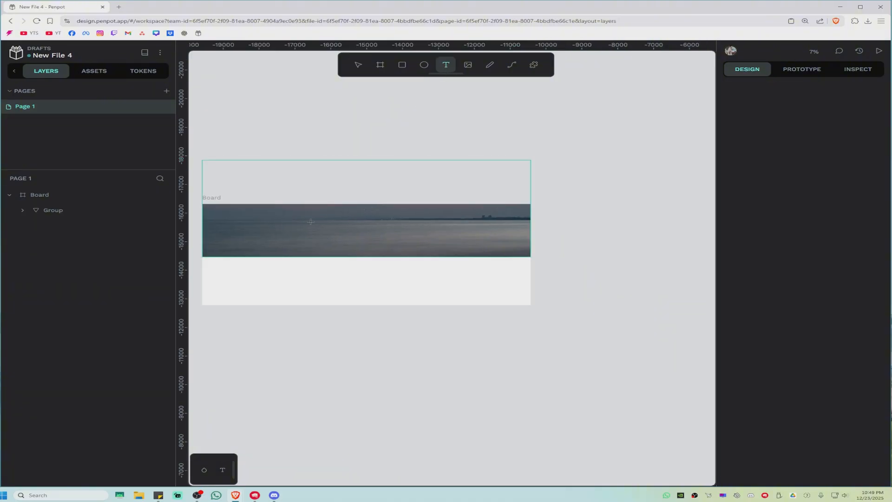
scroll(315, 230, "up", 2)
scroll(302, 229, "down", 5)
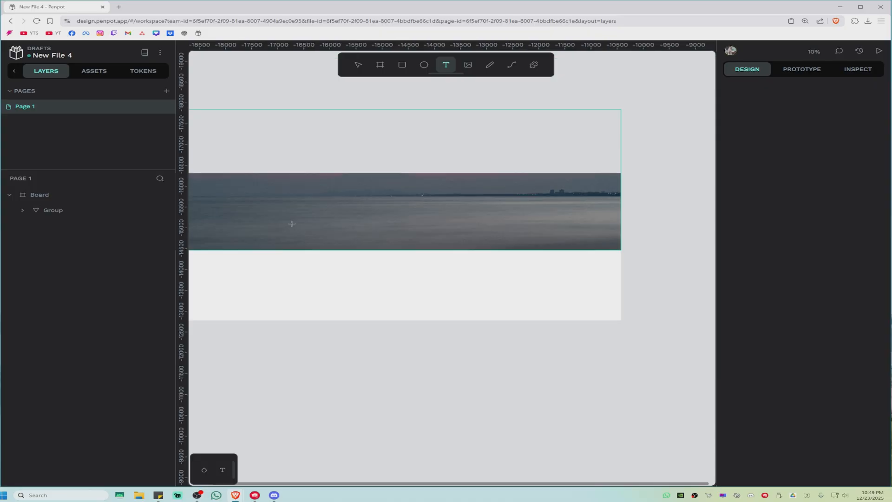
scroll(295, 228, "up", 1)
left_click(294, 228)
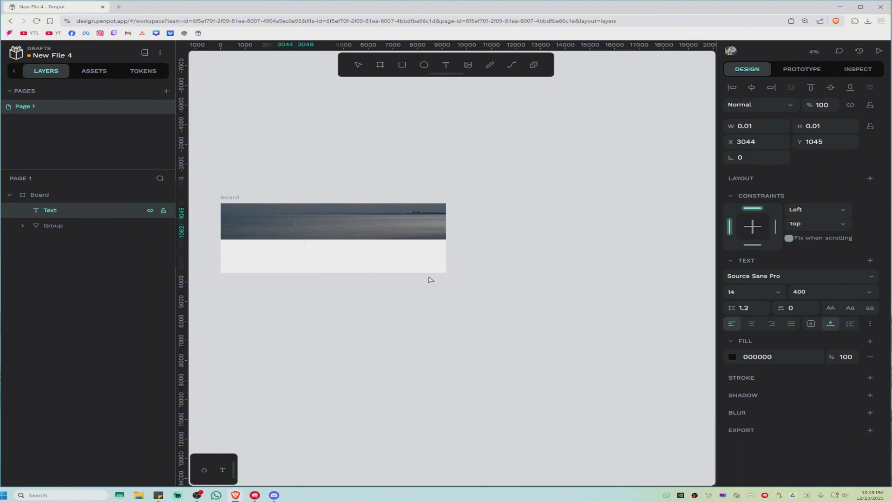
scroll(319, 289, "up", 5)
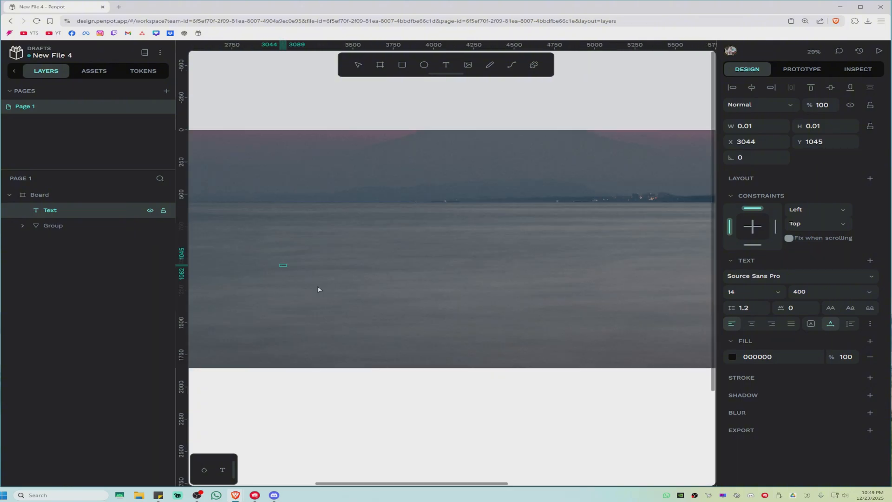
type("enpot")
Set the "PLEASE SUBSCRIBE" text to size 72 in the Choco cooky font
left_click(738, 294)
left_click(747, 432)
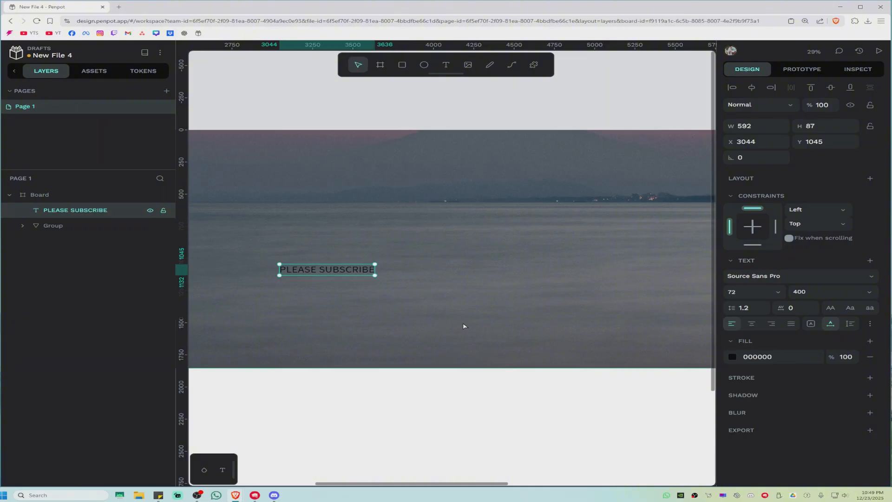
left_click(781, 277)
scroll(791, 326, "up", 4)
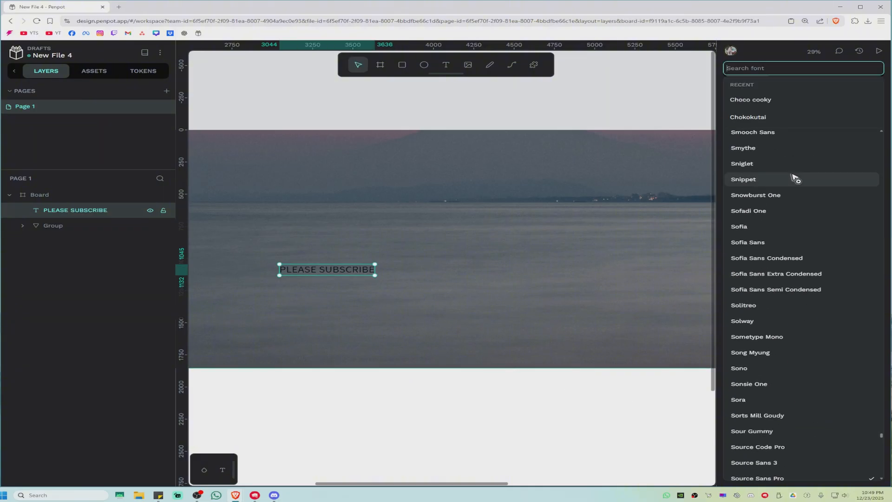
scroll(792, 195, "up", 5)
left_click(744, 104)
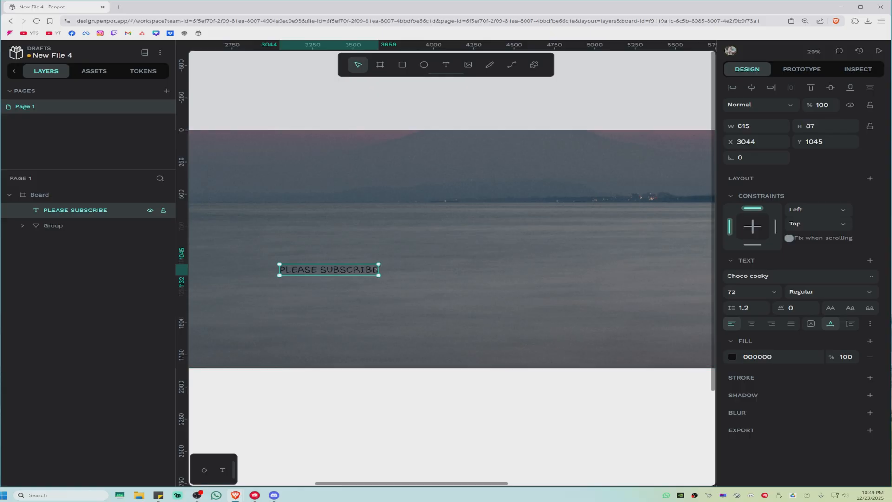
Shrink the board to about 3944 × 2543
left_click(395, 452)
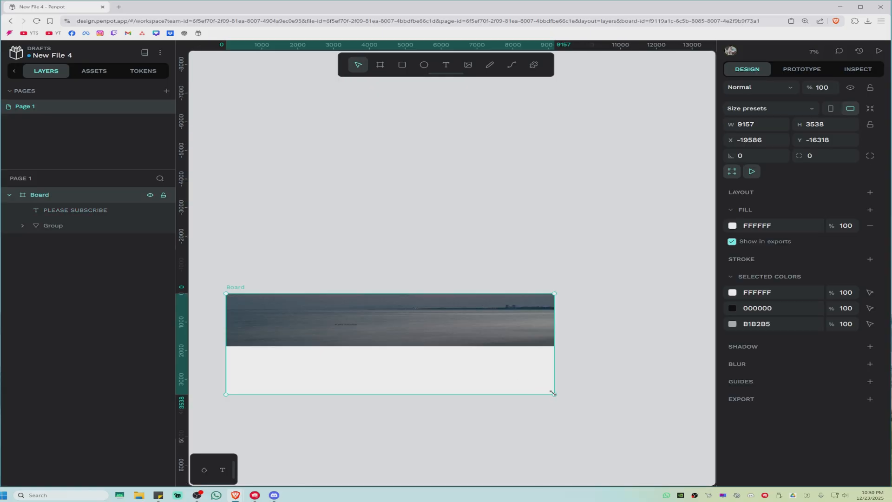
left_click_drag(556, 395, 366, 366)
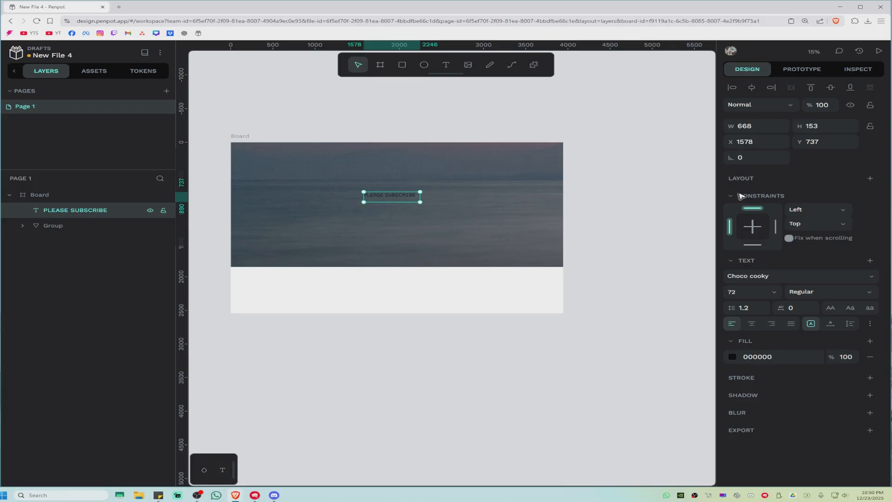
left_click(613, 225)
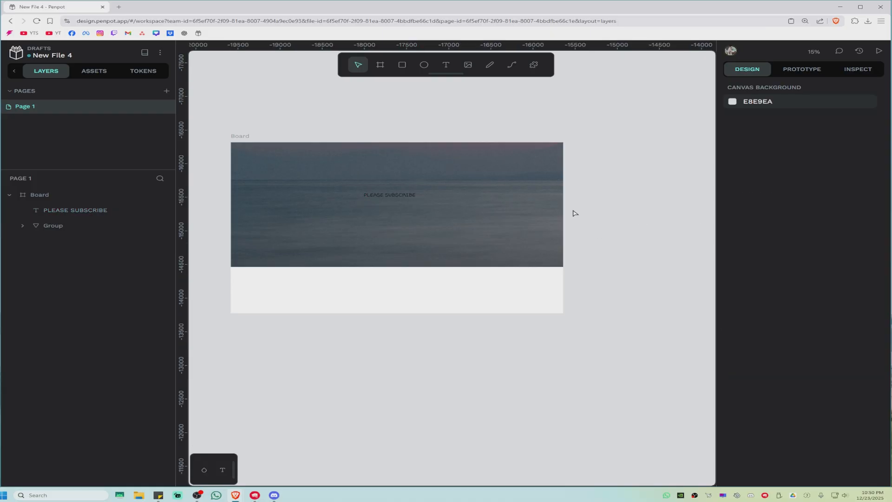
Select the text and the masked group together and view their horizontal constraint options
left_click_drag(600, 357, 252, 119)
left_click(577, 365)
left_click_drag(524, 326, 253, 136)
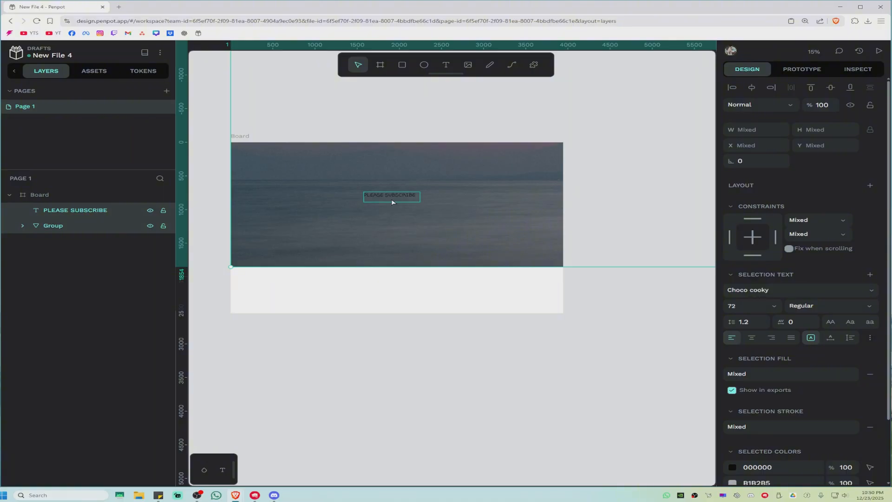
left_click(804, 219)
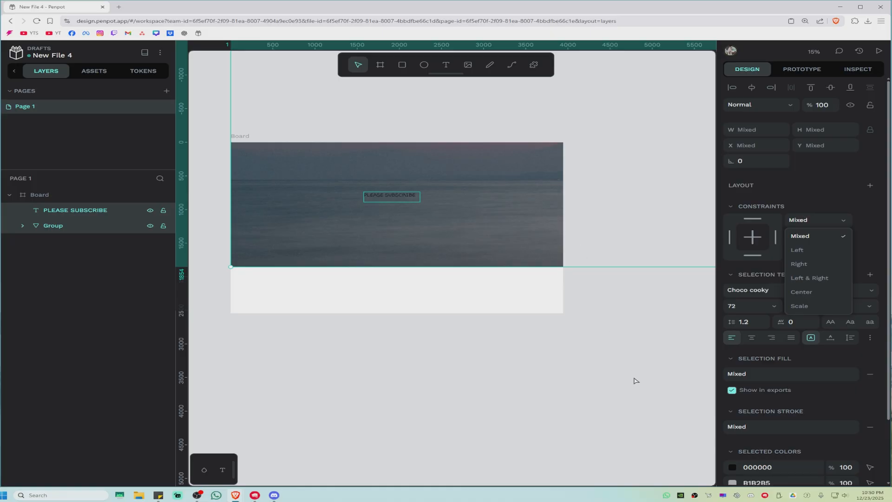
key("ctrl+z")
left_click_drag(634, 377, 411, 185)
left_click(573, 369)
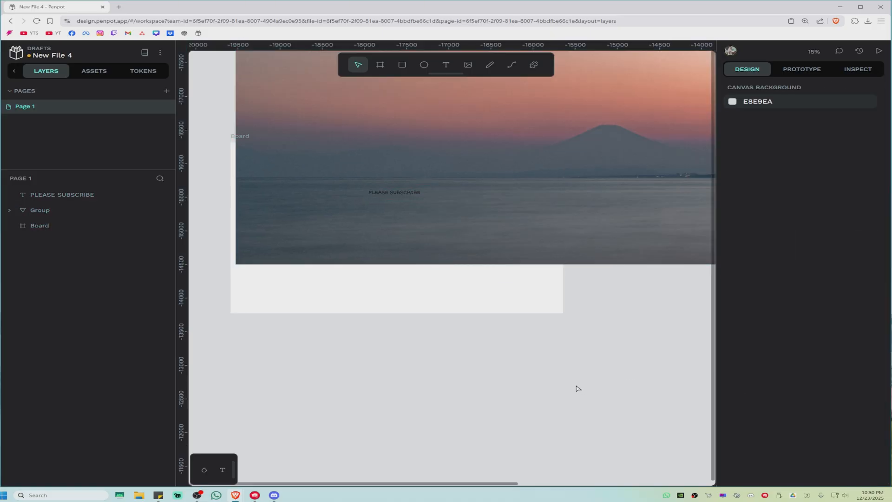
key("ctrl+z")
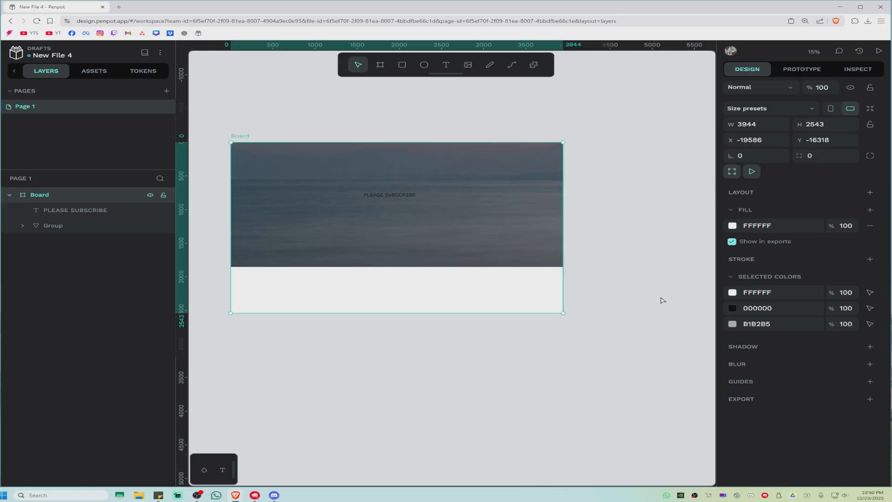
left_click(672, 225)
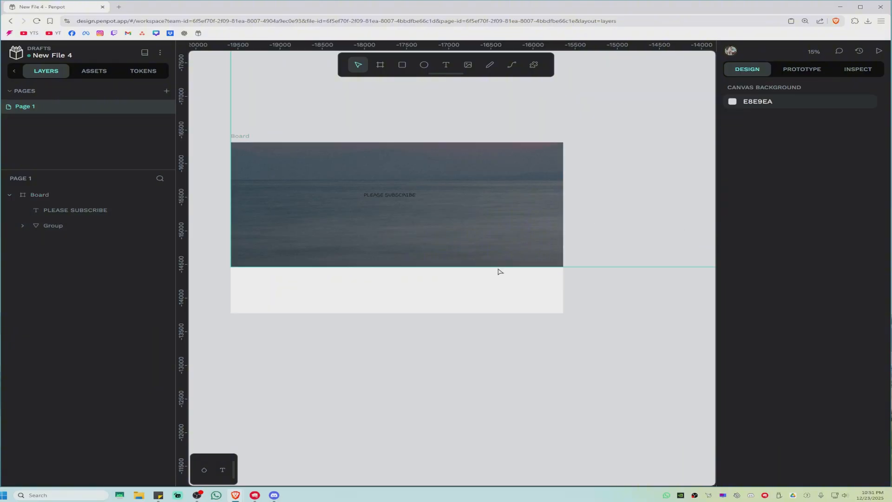
Select the "PLEASE SUBSCRIBE" text and the masked group together and set their vertical and horizontal constraints to Center
left_click_drag(524, 292, 338, 182)
left_click(819, 234)
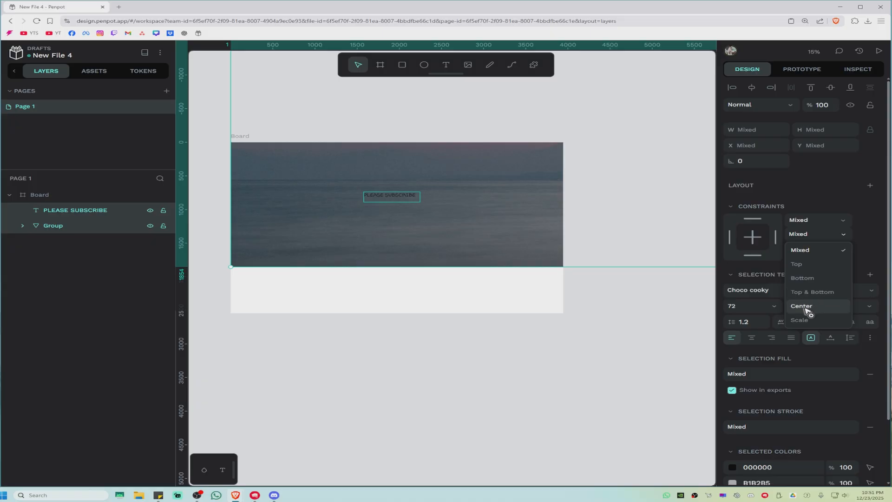
left_click(807, 308)
left_click(816, 220)
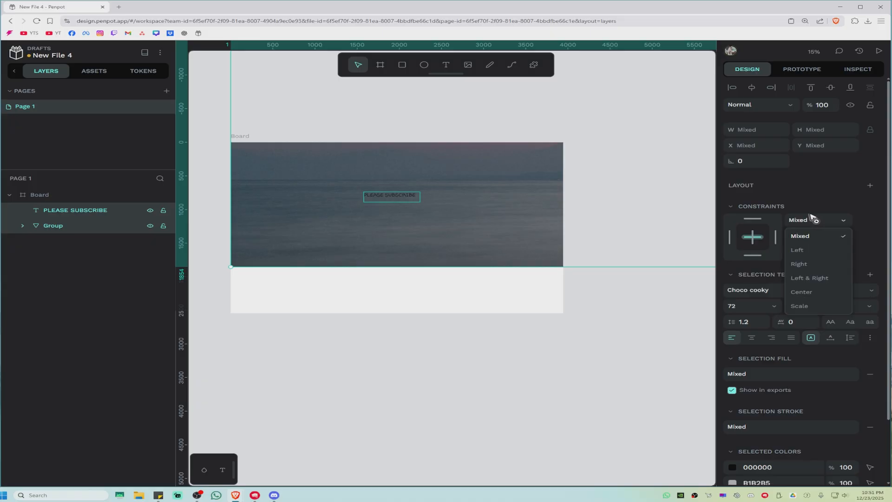
left_click(810, 296)
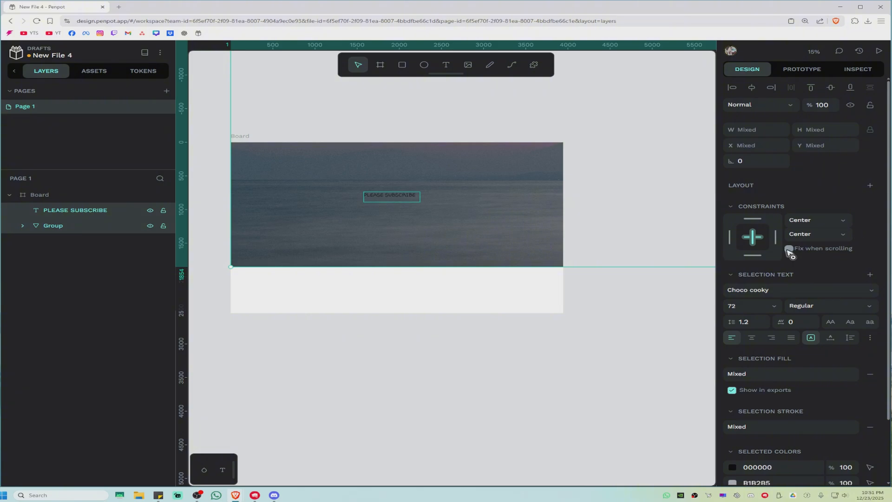
Set the masked group's horizontal and vertical constraints to Scale, with fix when scrolling enabled
left_click(789, 249)
left_click(789, 250)
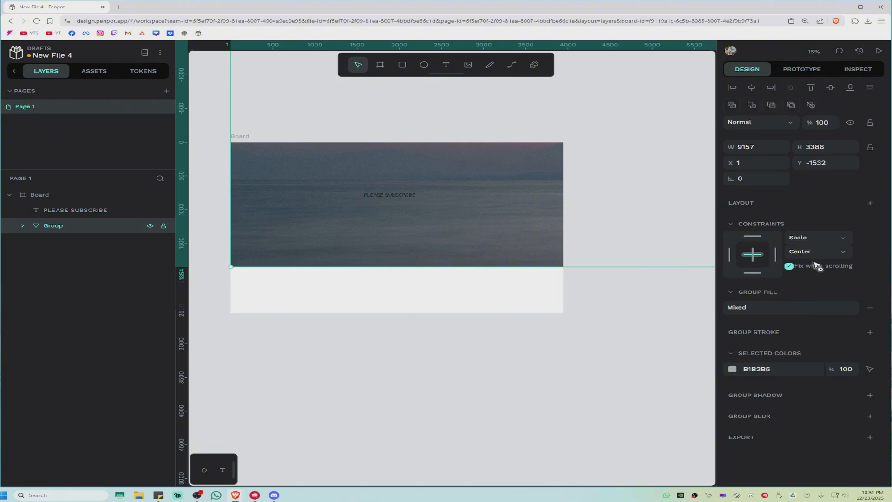
left_click(817, 251)
left_click(816, 322)
left_click(432, 301)
left_click_drag(328, 366, 497, 172)
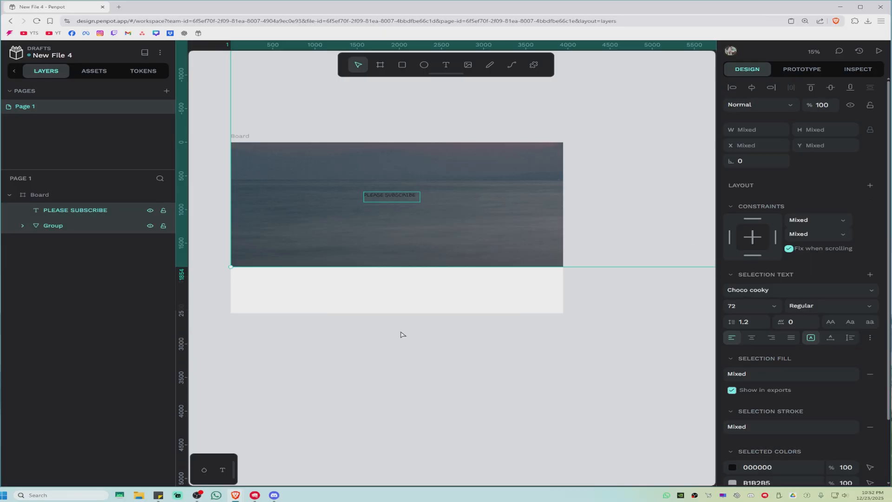
Resize the board to be narrower and slightly taller, and check how the image and text respond
left_click(64, 195)
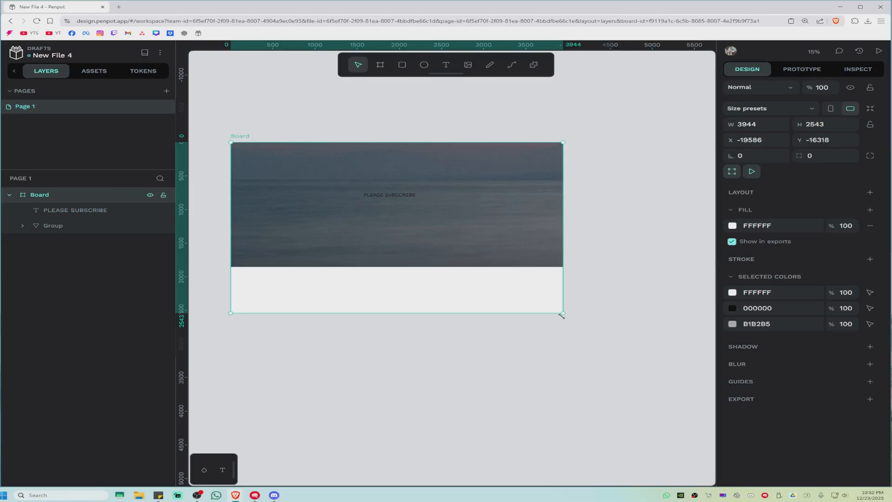
left_click_drag(562, 315, 496, 324)
left_click(612, 243)
scroll(393, 305, "up", 2)
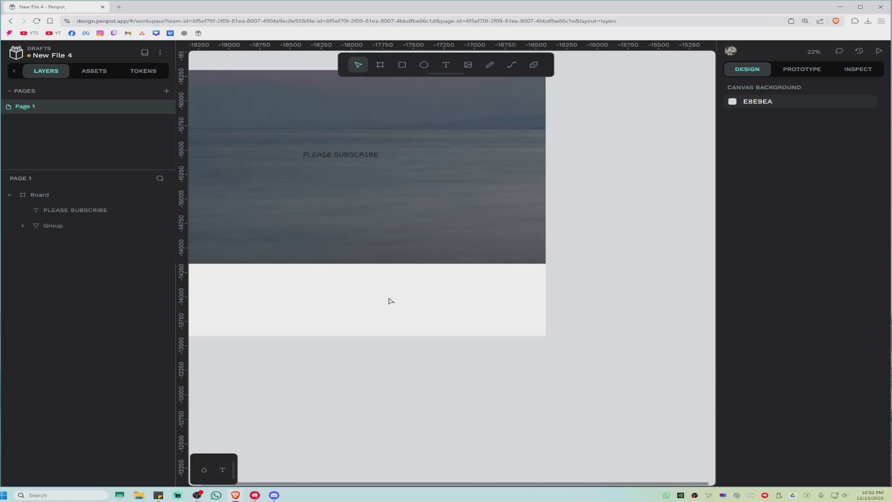
scroll(363, 296, "down", 2)
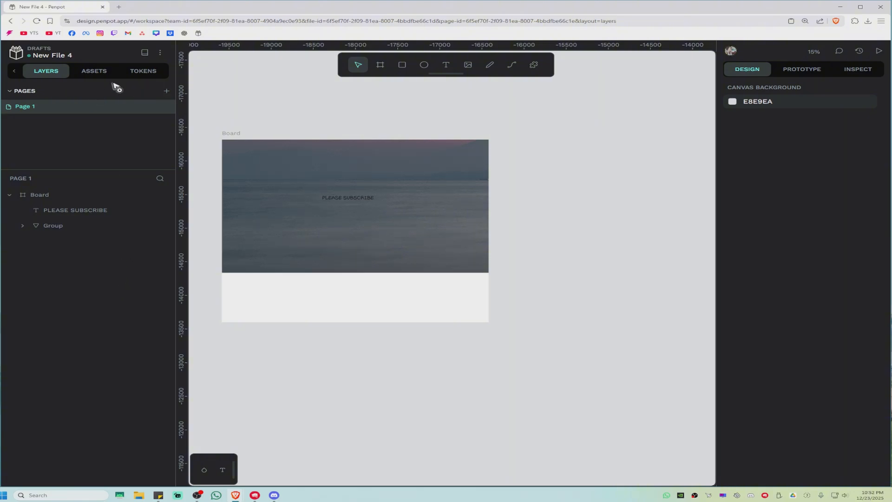
Browse the Material Design 3 library's components, examining the Badge, Bottom Sheets and Card groups
left_click(101, 71)
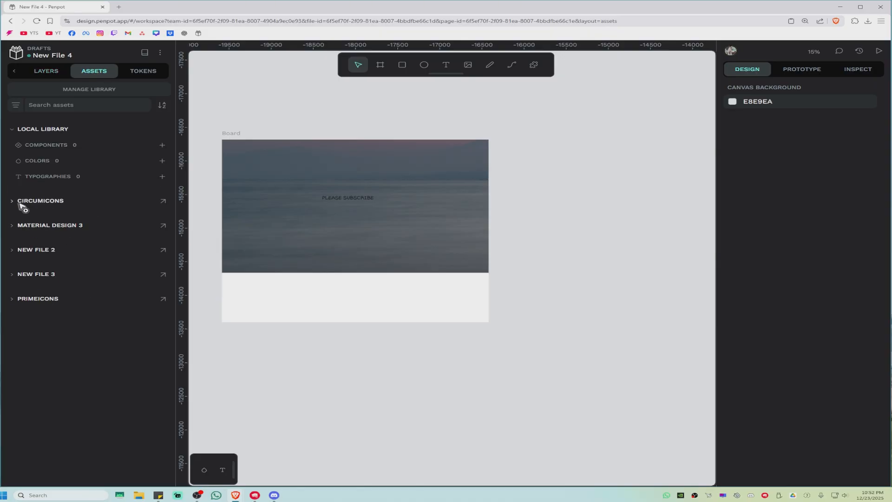
left_click(12, 226)
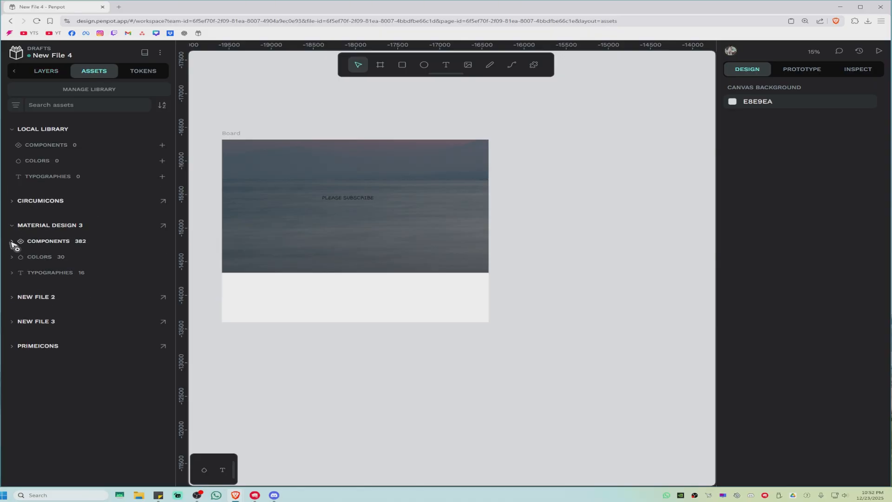
left_click(13, 242)
left_click(20, 261)
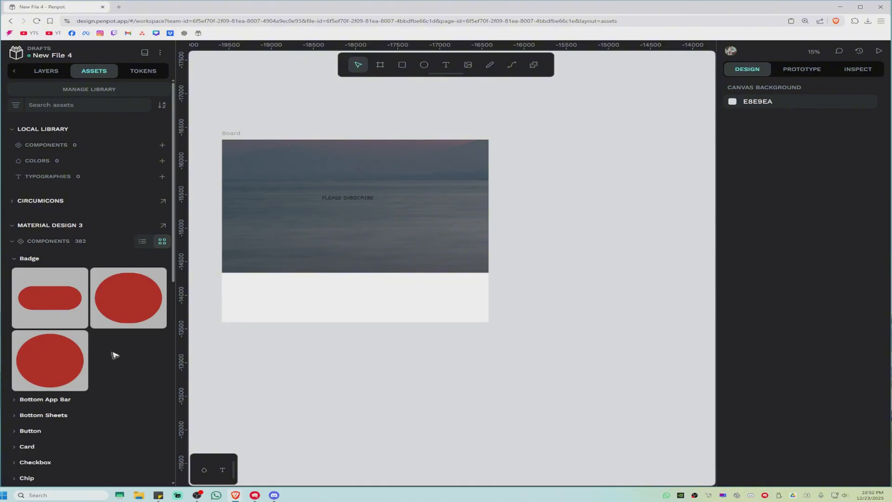
scroll(88, 368, "down", 2)
left_click(19, 347)
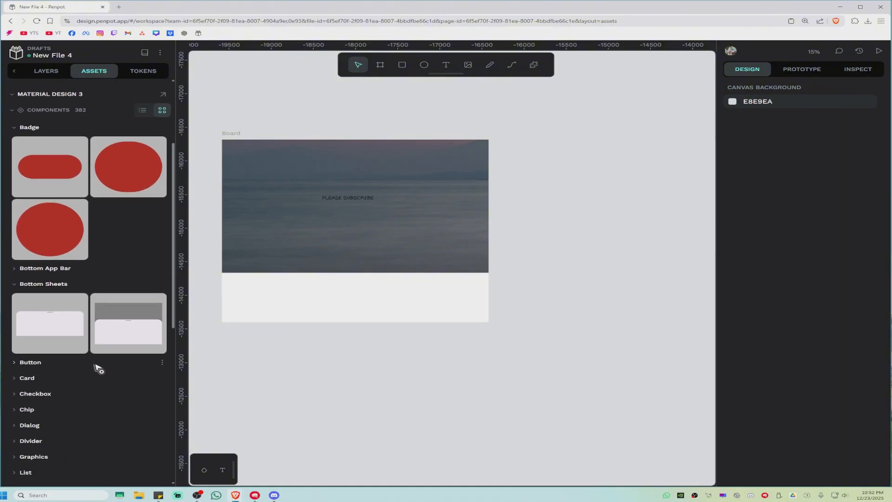
scroll(18, 345, "down", 3)
left_click(17, 338)
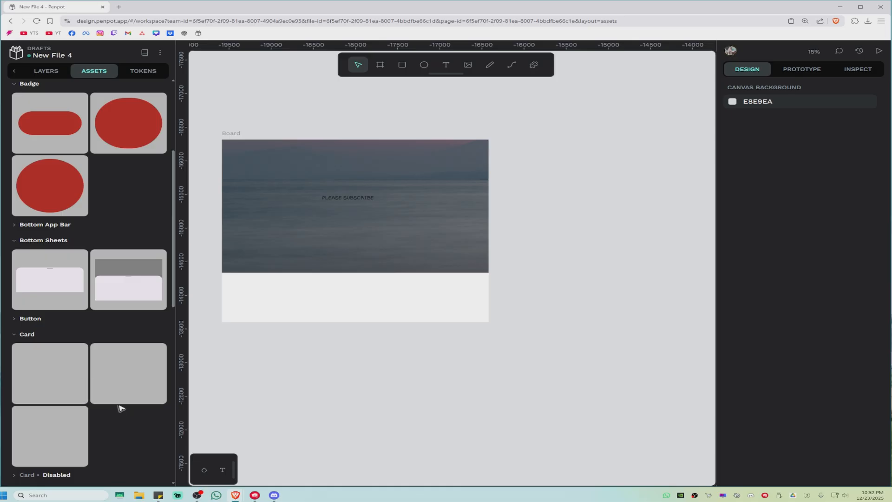
scroll(119, 407, "down", 3)
scroll(66, 401, "down", 3)
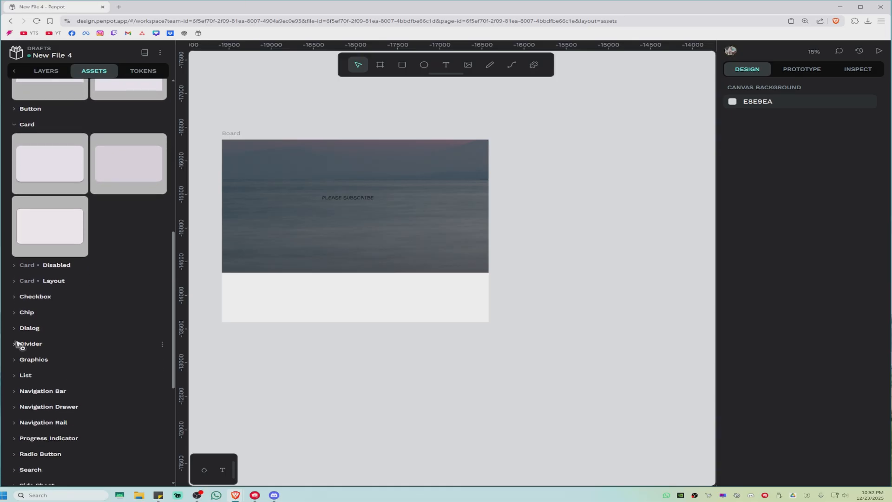
Examine the Chip Assist, Chip Filter and Graphics Lib Icons components in the Material Design 3 library
left_click(16, 313)
left_click(20, 330)
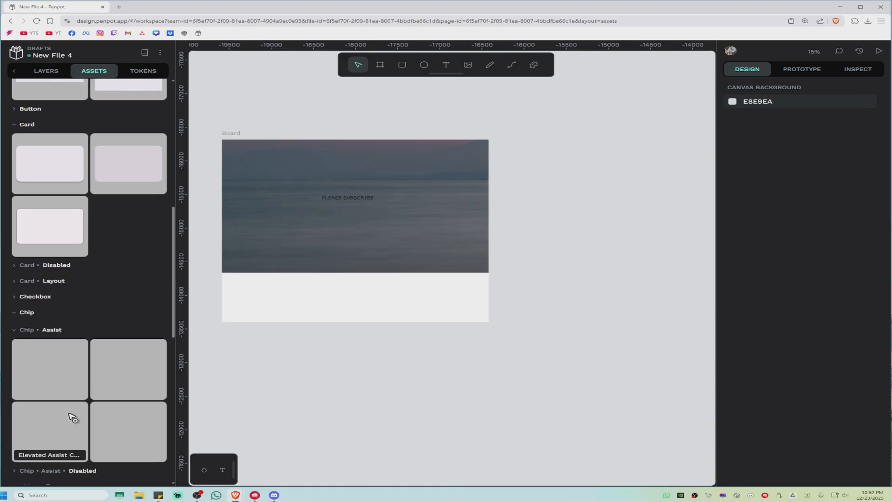
scroll(103, 422, "down", 3)
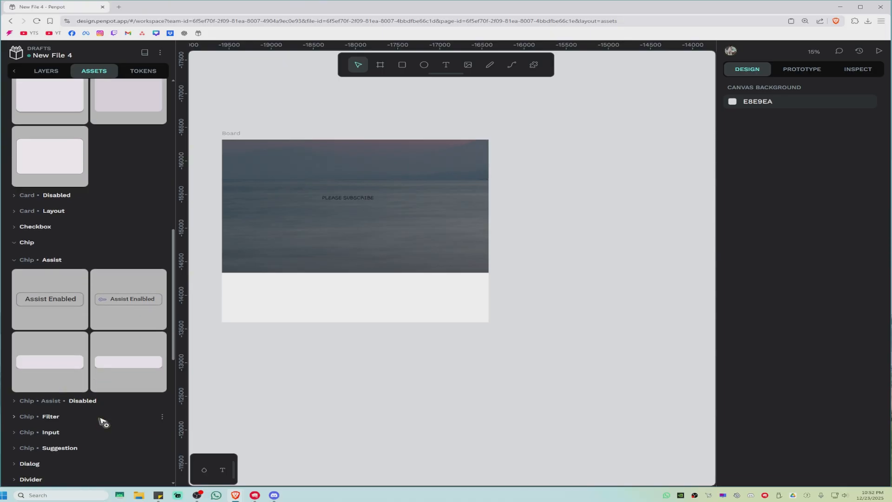
left_click(17, 382)
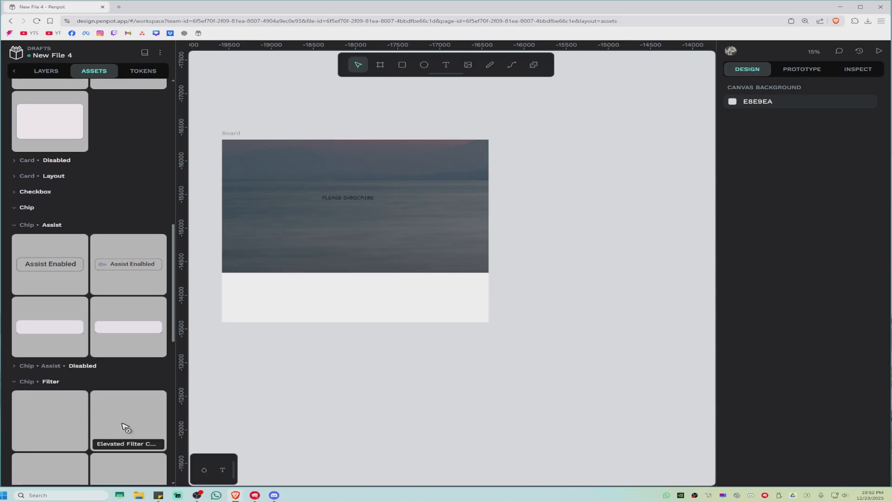
scroll(124, 423, "down", 8)
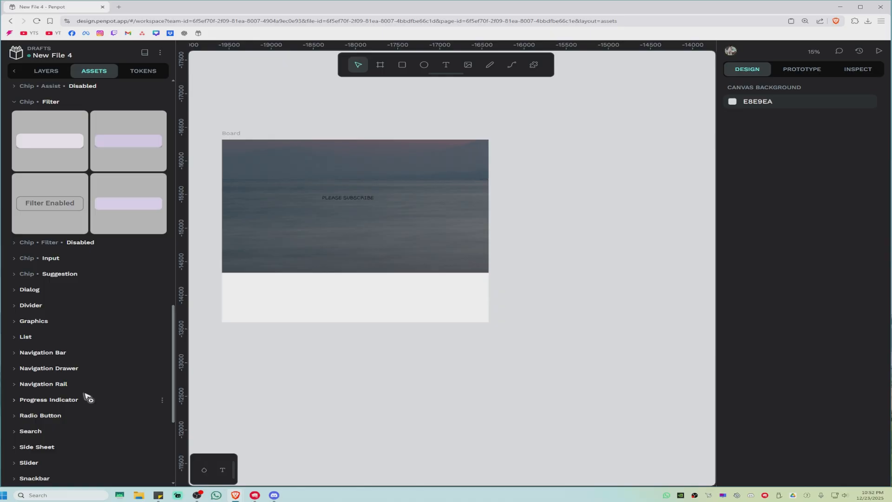
left_click(15, 322)
left_click(29, 340)
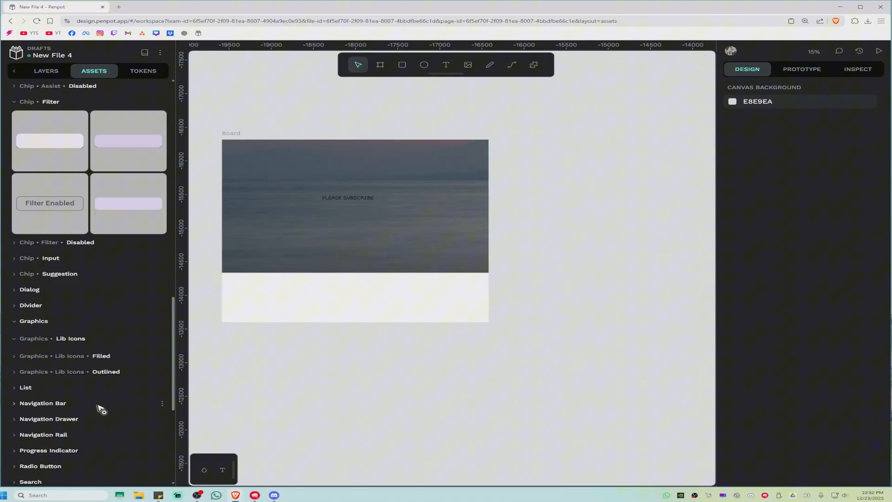
left_click(45, 357)
left_click(34, 342)
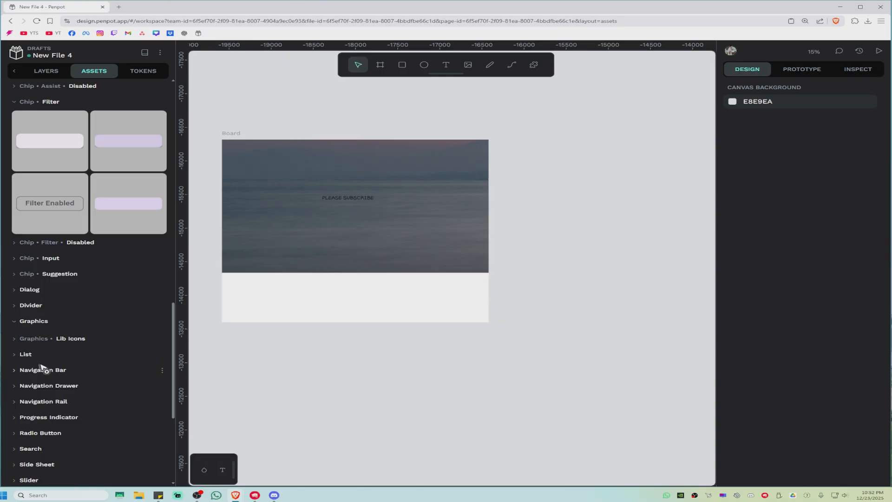
Add the Standard Navigation Drawer component from Material Design 3 to the board's upper-right corner
left_click(27, 387)
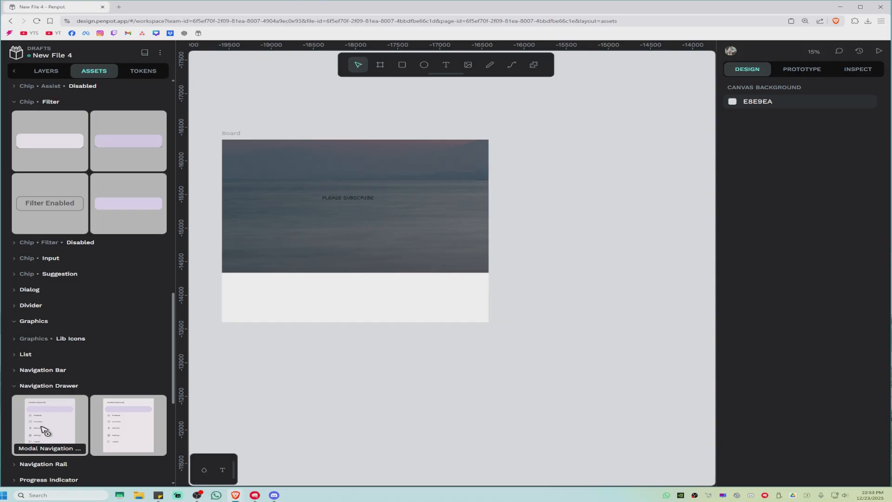
left_click(124, 412)
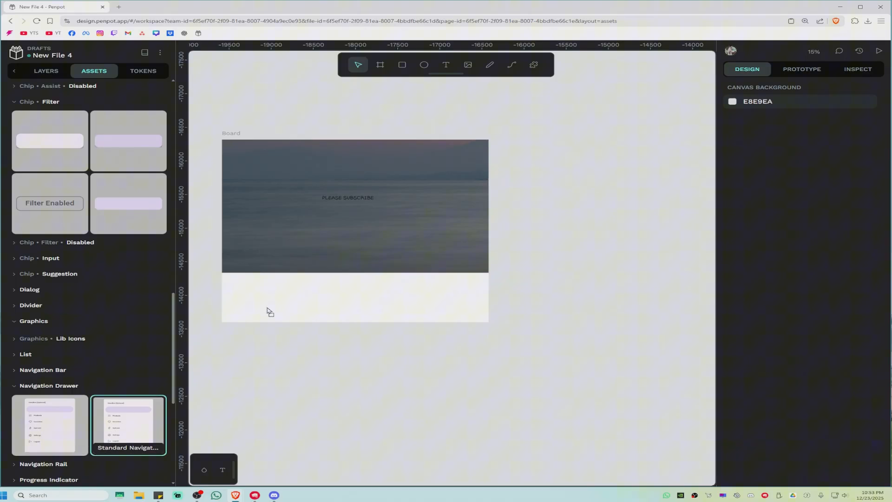
left_click_drag(269, 310, 458, 195)
key("Escape")
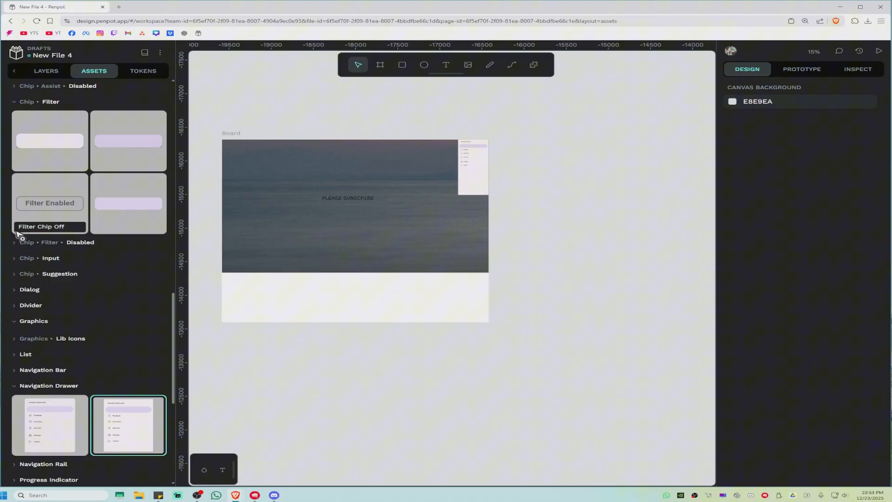
Make three copies of the "PLEASE SUBSCRIBE" text and place them in a row along the board's upper edge
scroll(115, 264, "up", 20)
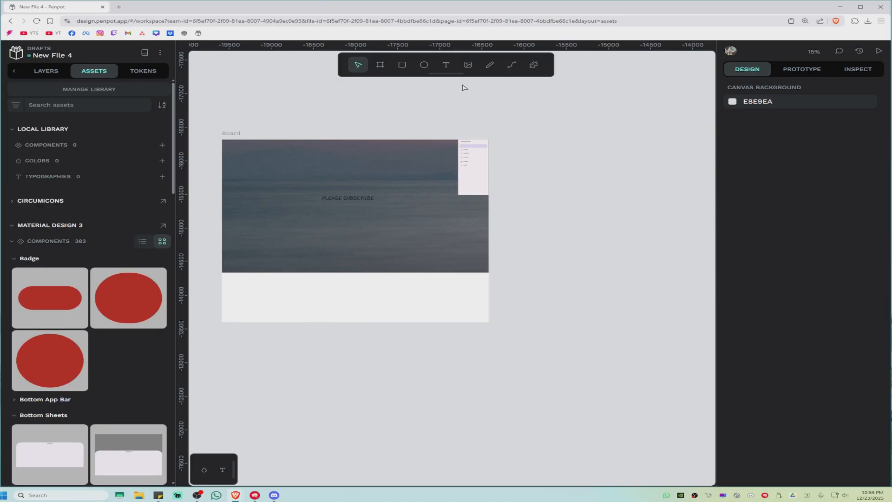
left_click(445, 64)
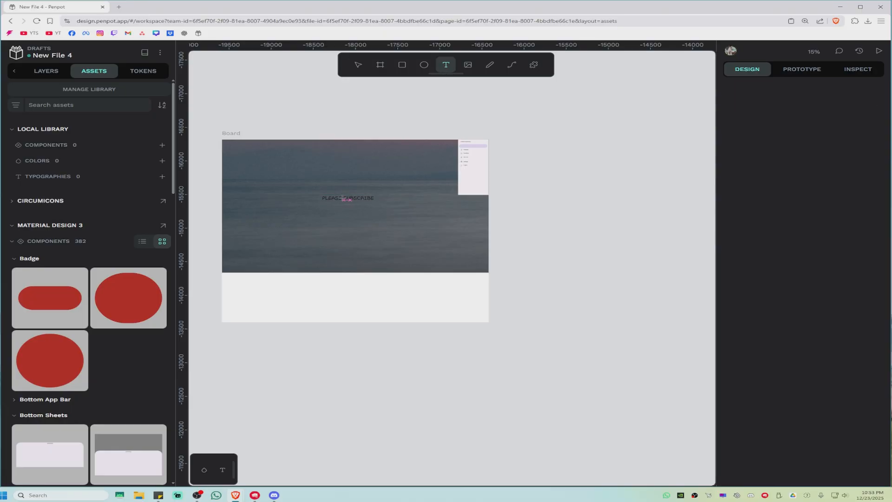
left_click(343, 198)
left_click(355, 200)
key("ctrl+c")
key("ctrl+v")
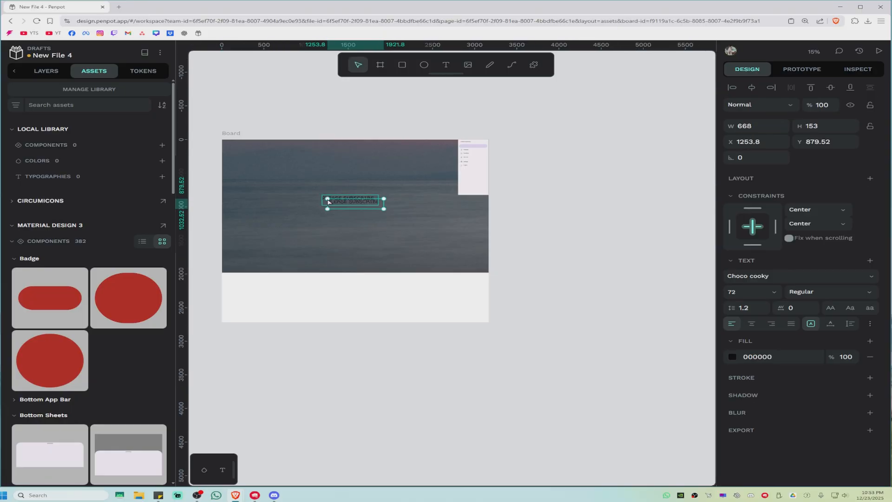
left_click_drag(328, 201, 262, 149)
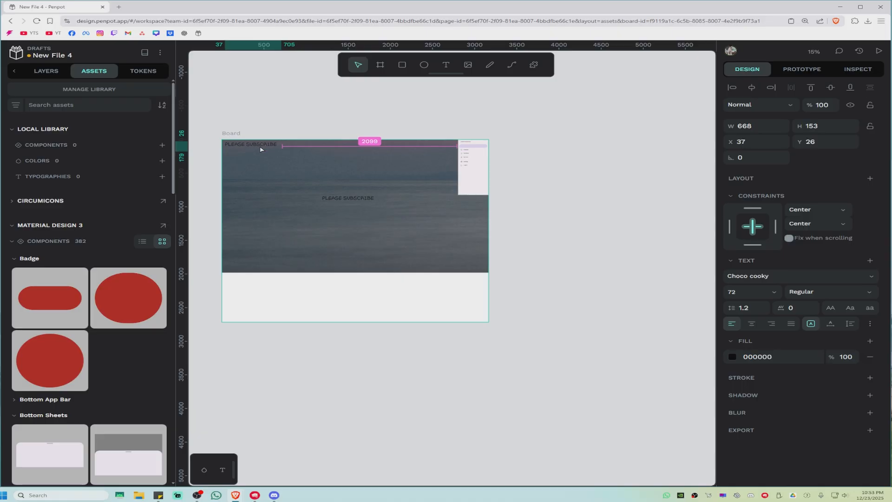
key("ctrl+v")
left_click_drag(312, 177, 408, 146)
Lock the masked image group and deselect it
right_click(405, 251)
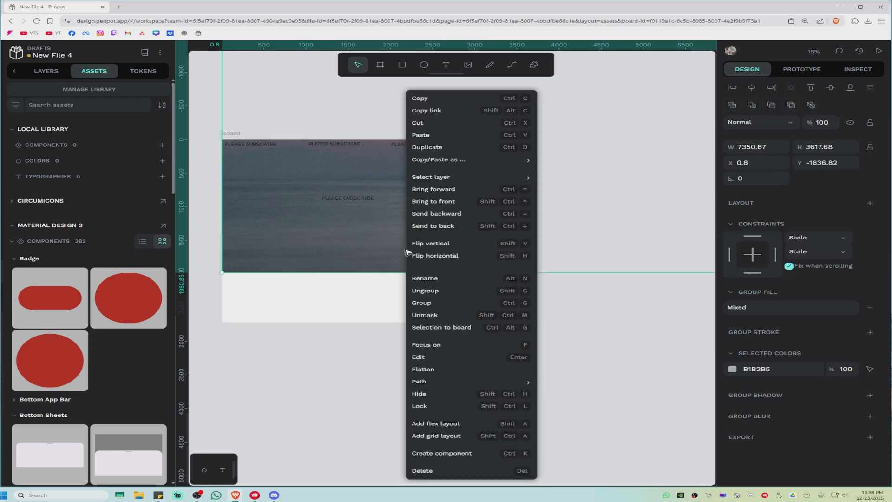
left_click(423, 406)
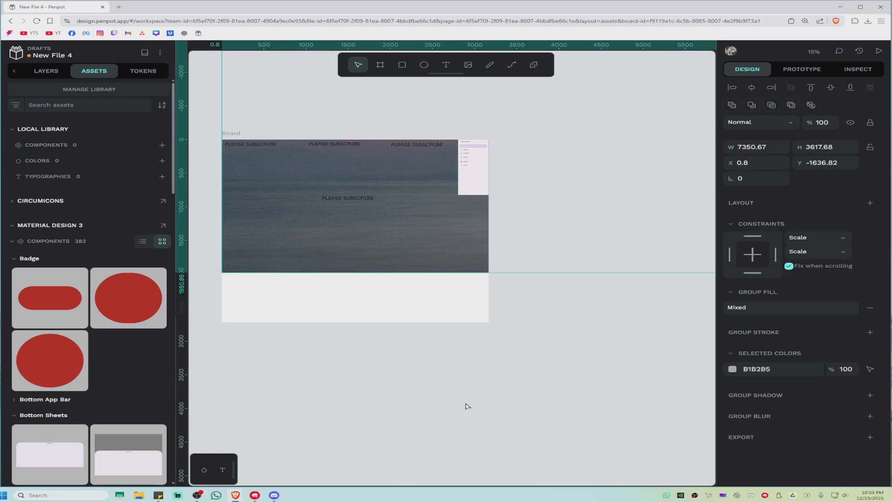
left_click(557, 355)
Select the three text copies along the board's upper edge and distribute their horizontal spacing evenly
left_click(263, 150)
left_click(347, 149)
left_click(427, 148)
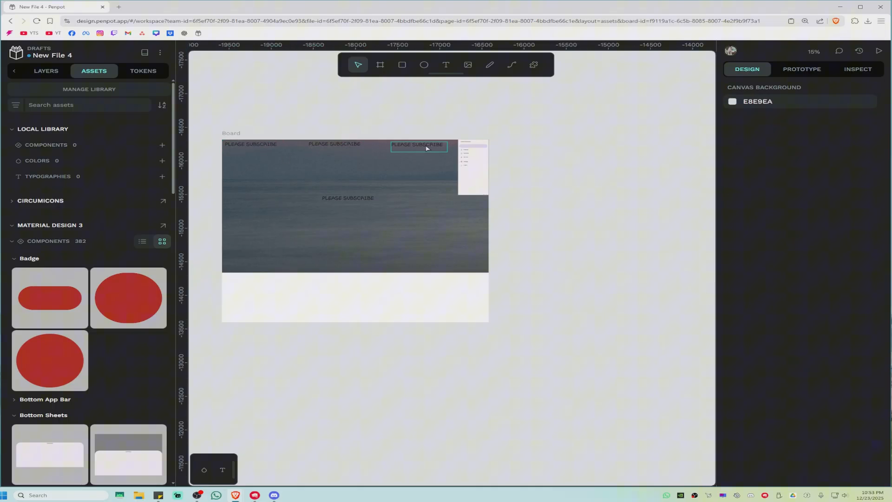
left_click_drag(238, 156, 424, 144)
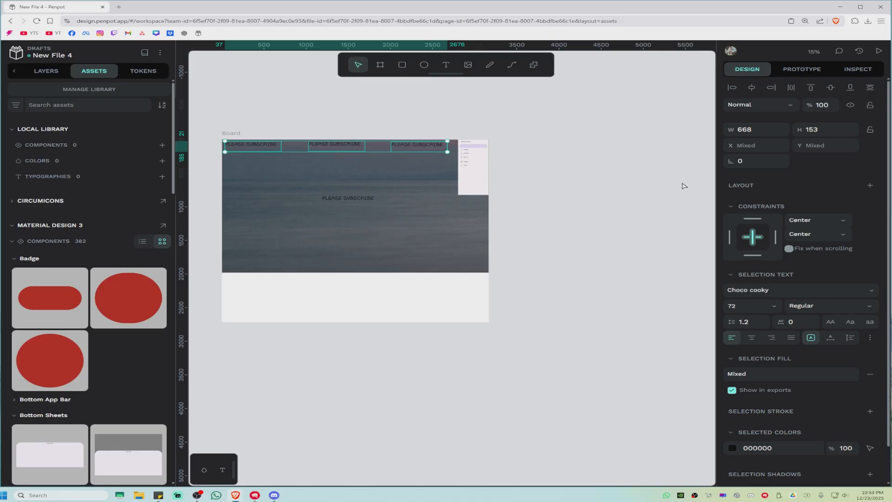
left_click(791, 93)
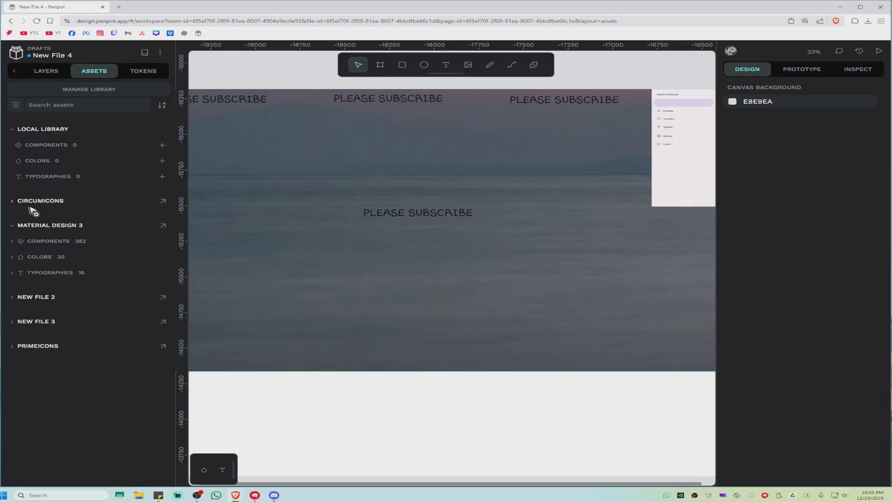
Browse the Graphics icons in the Circumicons component library
left_click(21, 203)
left_click(38, 218)
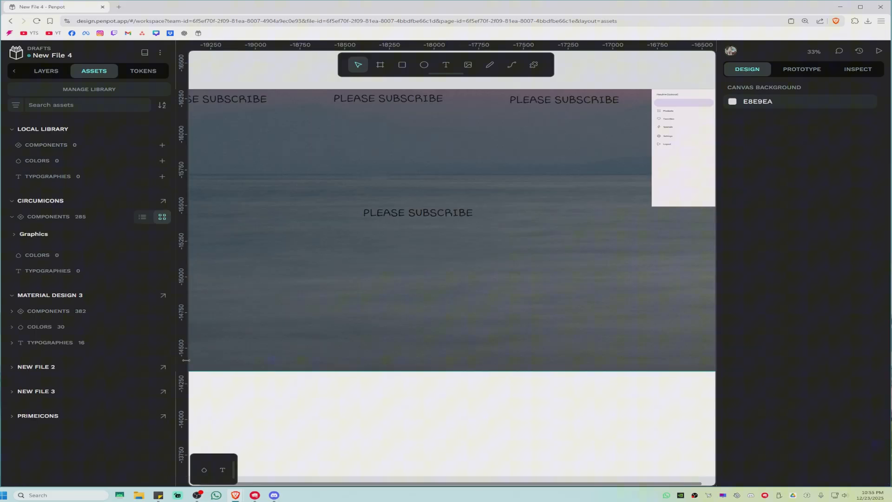
left_click(30, 234)
scroll(109, 372, "down", 12)
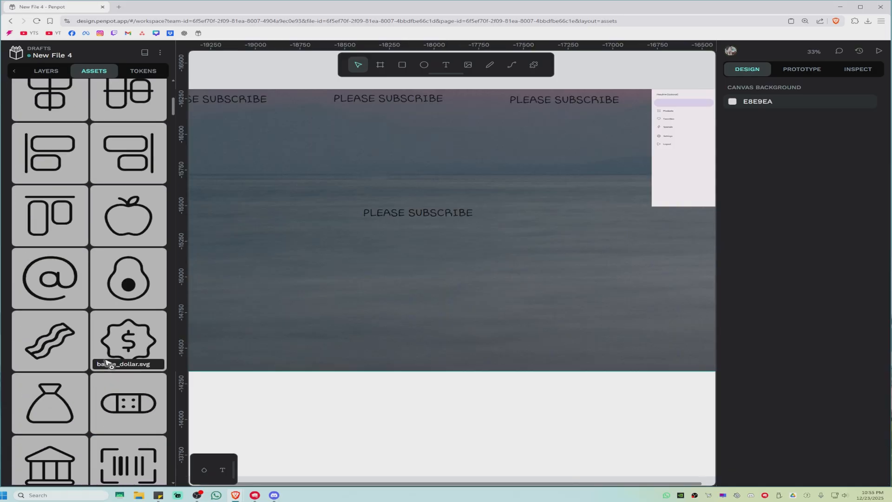
scroll(107, 364, "down", 15)
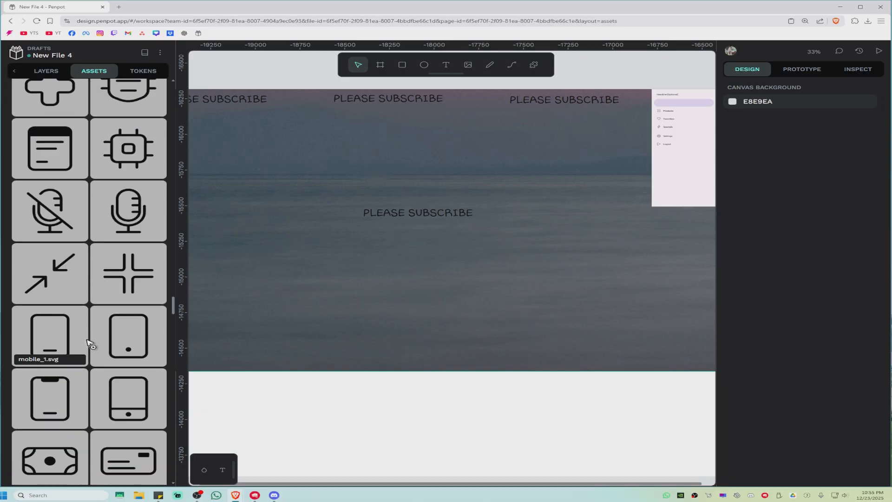
Insert the chat_2.svg icon from the Circumicons library, enlarge it and place it in the board's lower-left corner
scroll(99, 329, "up", 10)
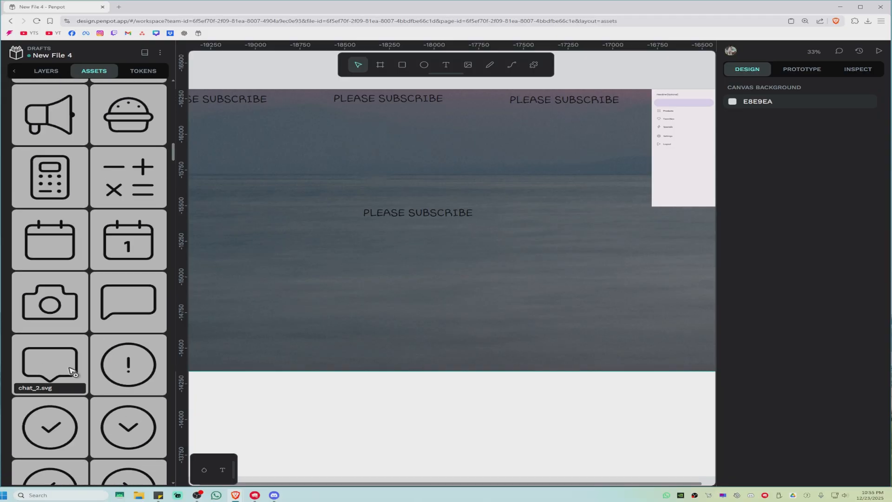
left_click_drag(56, 361, 356, 298)
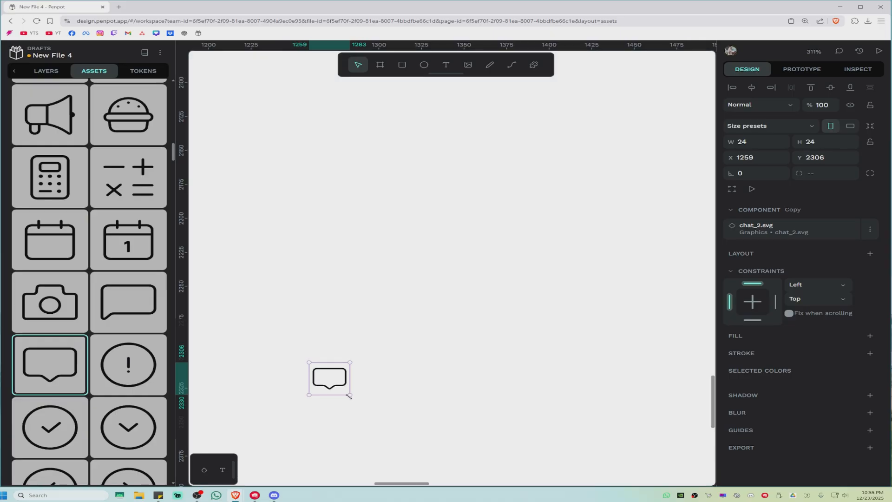
left_click_drag(350, 396, 561, 473)
scroll(520, 407, "down", 8)
left_click_drag(496, 402, 308, 449)
key("Escape")
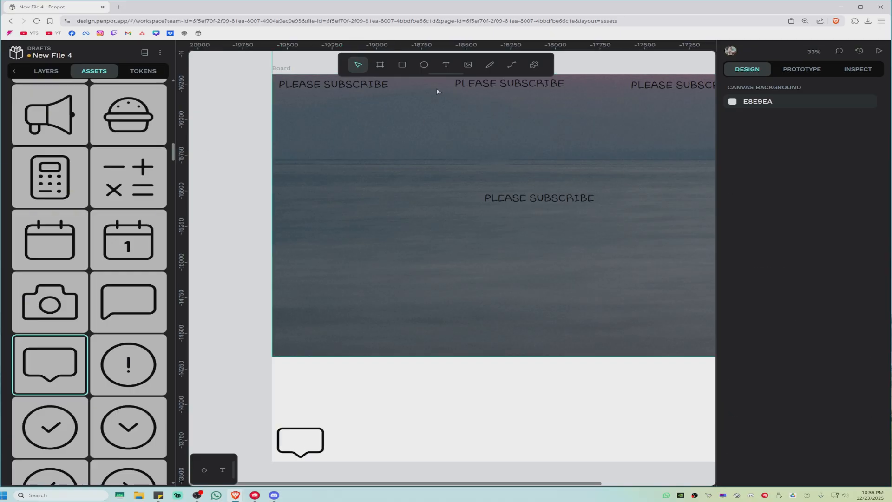
Place a copy of the "PLEASE SUBSCRIBE" text above the chat icon, reword it to "CHAT WITH US" and enlarge its box to about 600 × 162
left_click(506, 194)
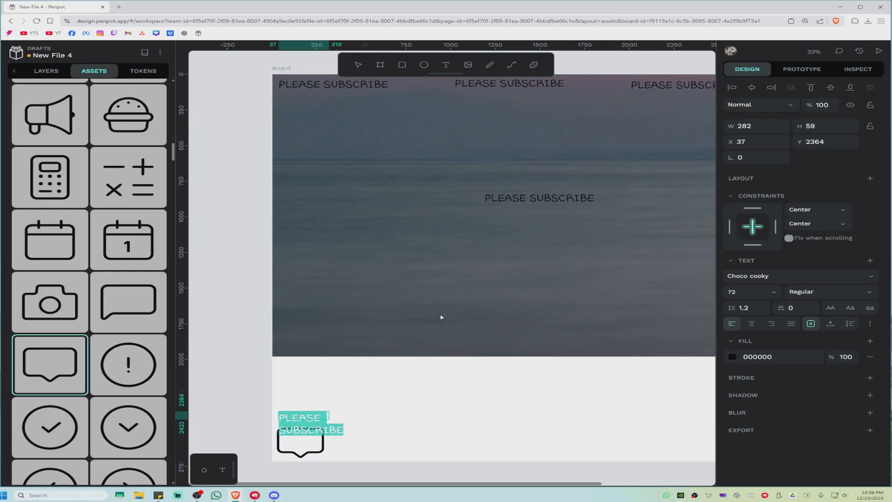
type("CHAT")
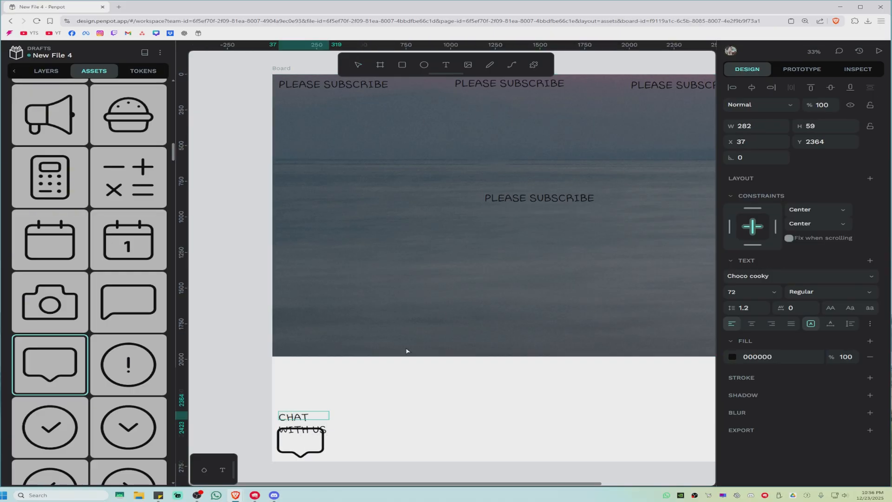
left_click(393, 416)
left_click_drag(329, 419, 386, 434)
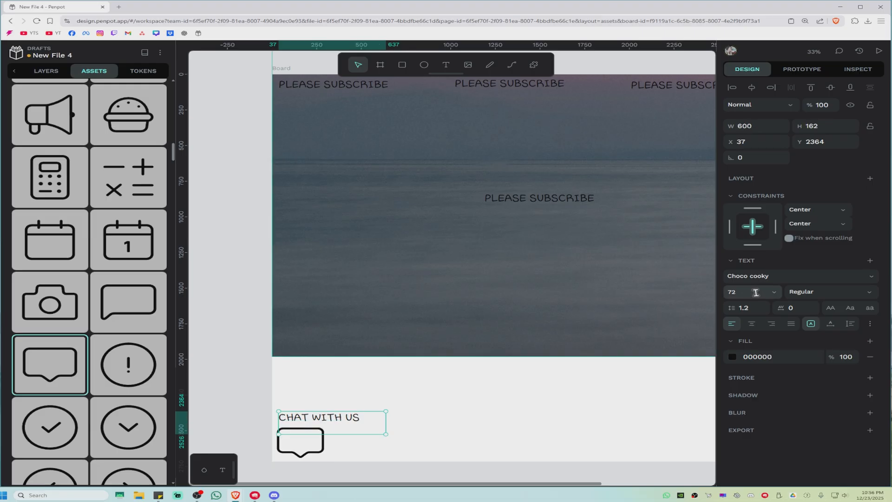
Set the "CHAT WITH US" text's font size to 48 and position it just above the chat icon
left_click(757, 292)
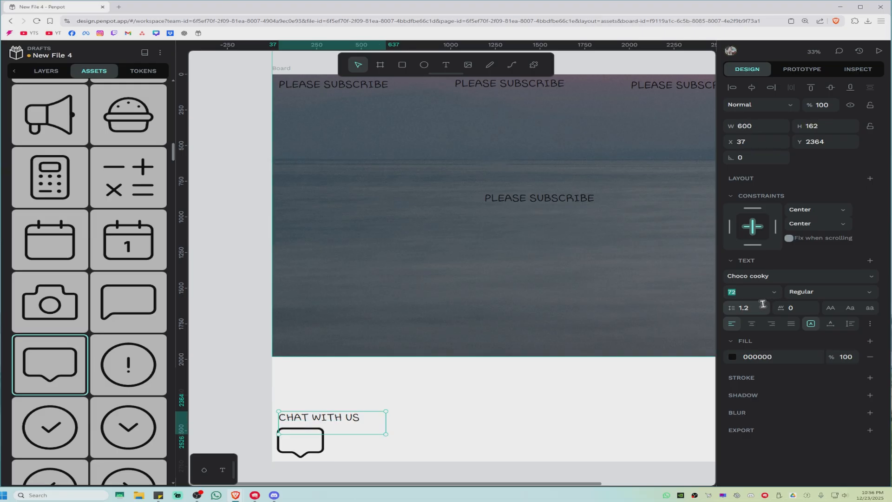
left_click(775, 296)
left_click(778, 292)
left_click(743, 393)
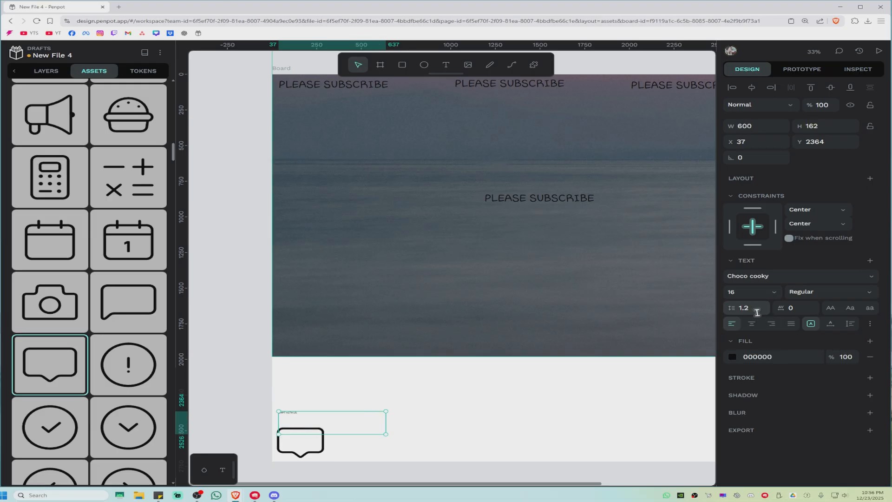
left_click_drag(312, 417, 309, 421)
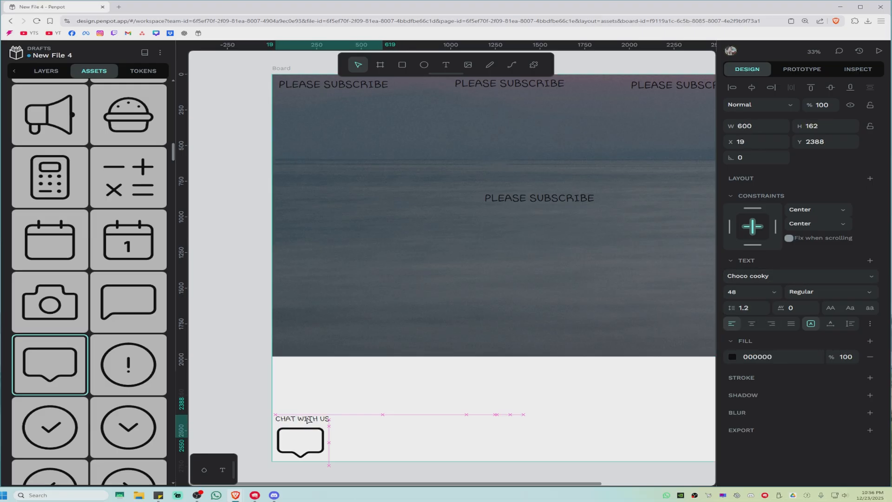
left_click(285, 397)
Add a second page to the file, open it and return to Page 1
scroll(390, 391, "down", 5)
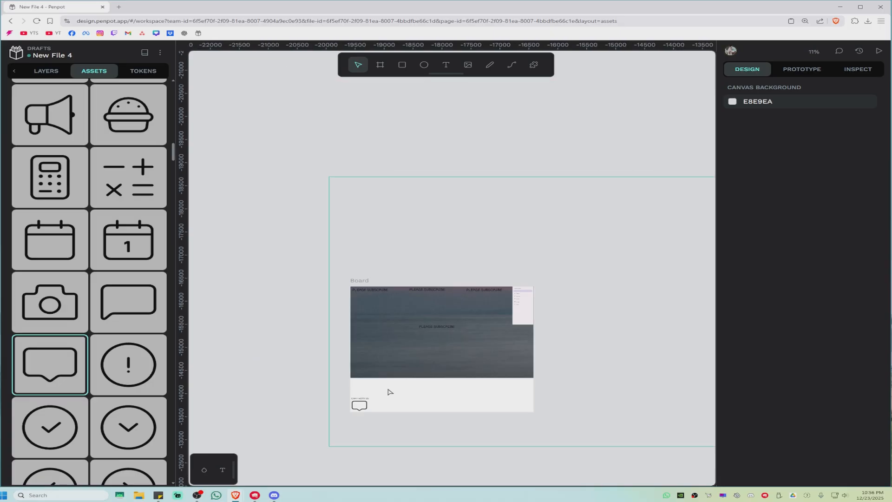
scroll(584, 373, "up", 2)
scroll(462, 367, "down", 2)
scroll(442, 386, "up", 1)
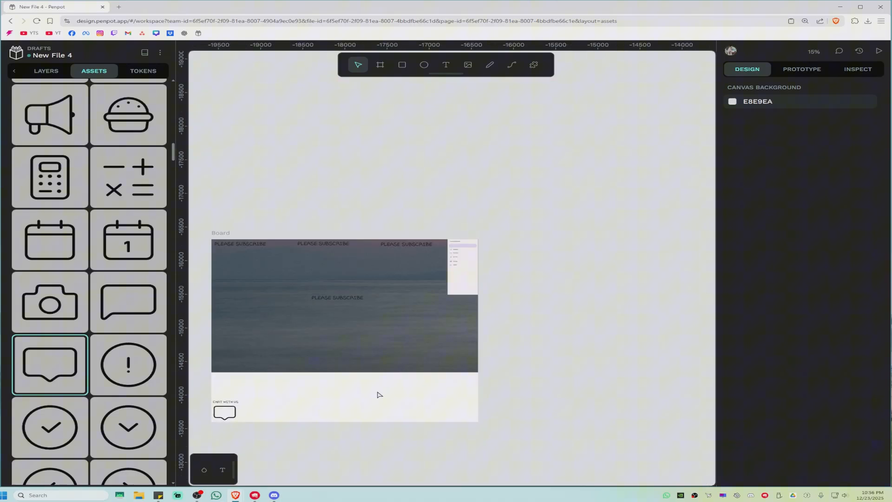
left_click(46, 71)
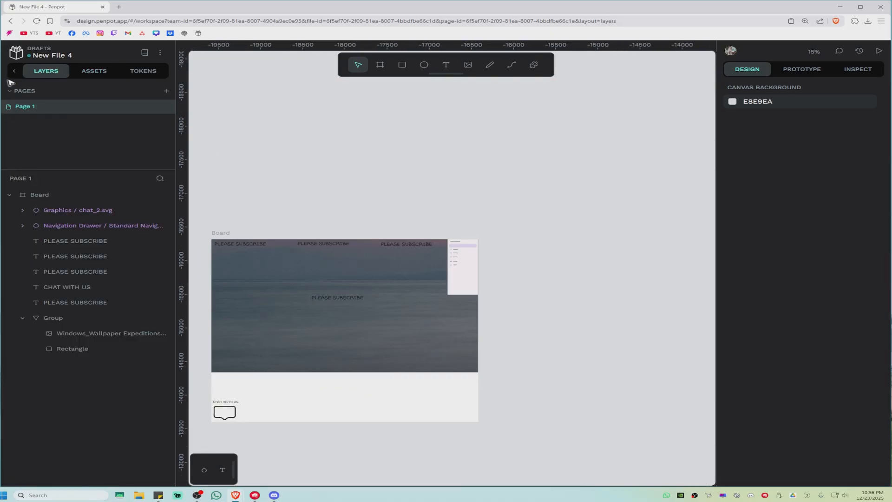
left_click(166, 93)
left_click(28, 120)
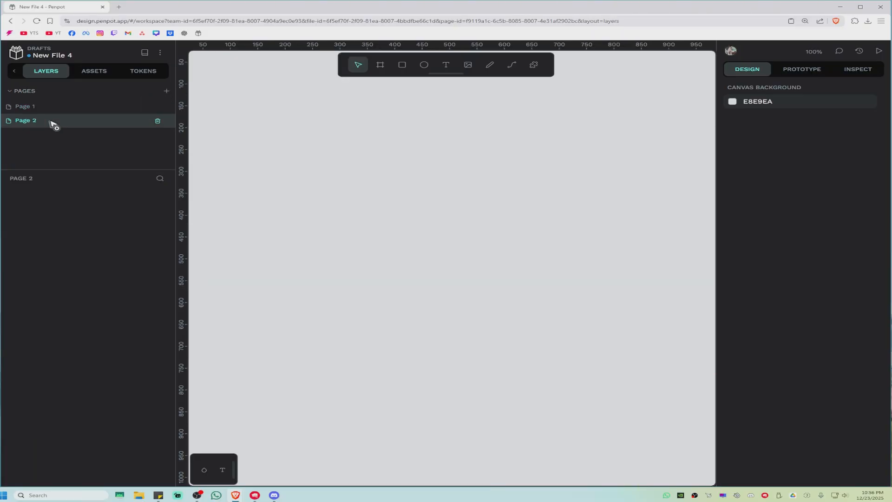
left_click(28, 107)
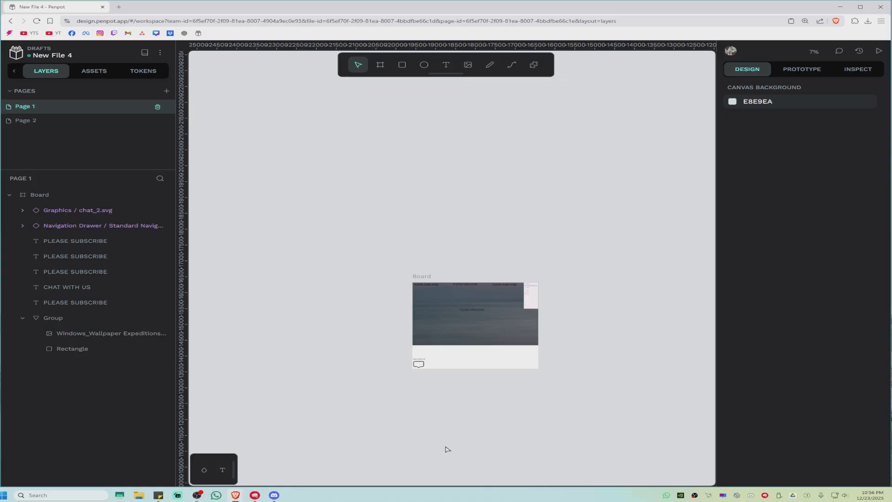
left_click_drag(341, 230, 556, 385)
left_click(400, 423)
left_click_drag(634, 280, 668, 349)
scroll(506, 442, "down", 3)
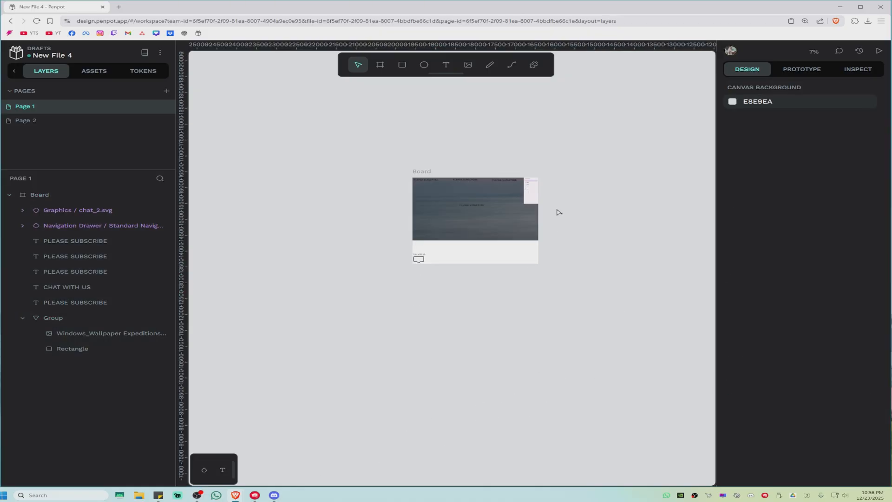
left_click(802, 69)
left_click(746, 69)
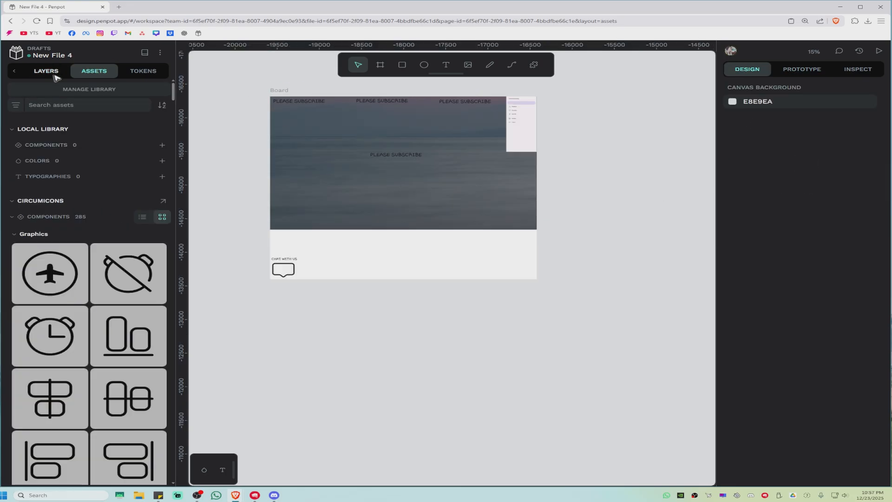
left_click(55, 74)
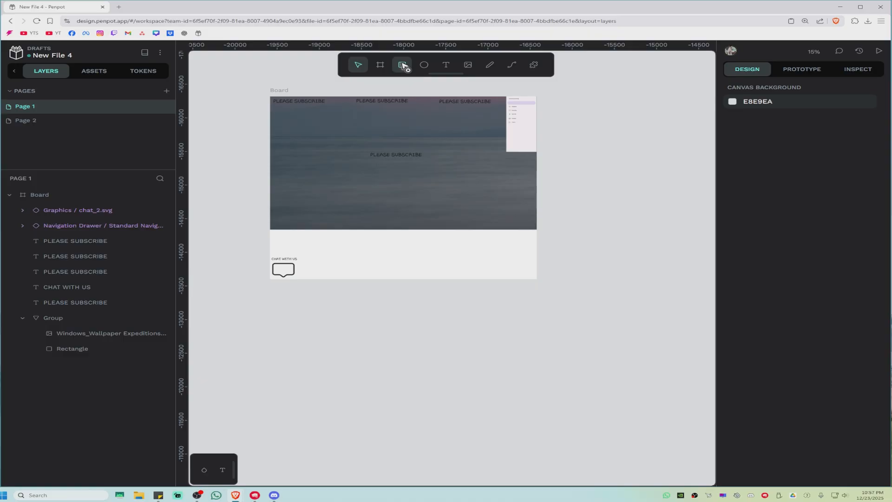
Draw a rectangle about 899 × 270 over the image, below the central "PLEASE SUBSCRIBE" text
left_click(403, 65)
left_click_drag(363, 186, 440, 204)
scroll(471, 219, "up", 3)
scroll(296, 191, "down", 1)
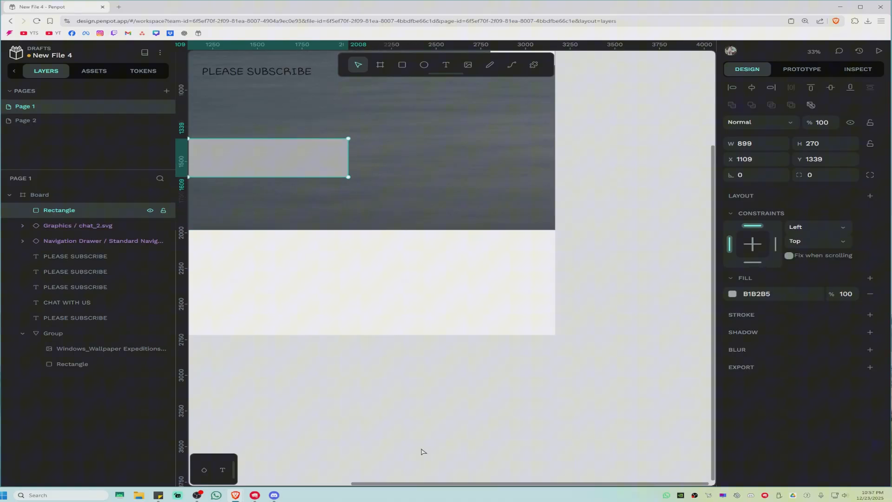
left_click(409, 485)
left_click_drag(389, 485, 294, 484)
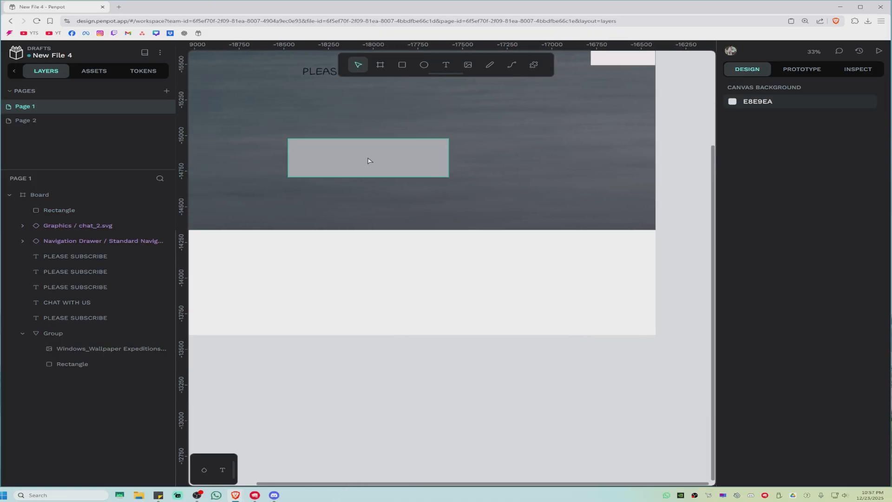
Set the new rectangle's corner radius to 89
left_click(368, 161)
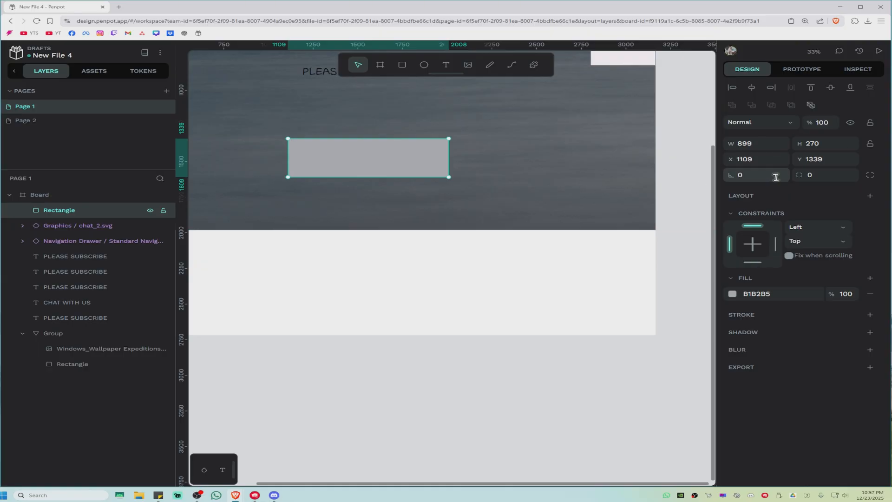
left_click(813, 175)
left_click(816, 175)
key("BackSpace")
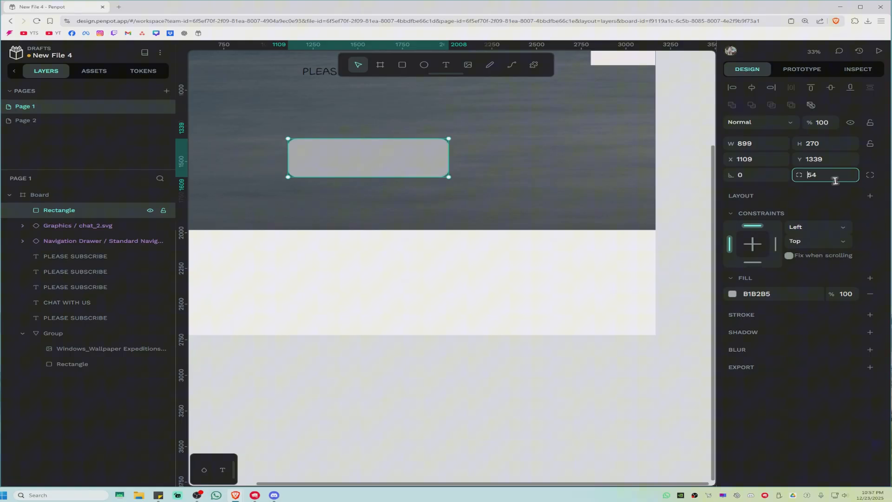
left_click(686, 193)
Move the central "PLEASE SUBSCRIBE" text onto the rounded rectangle, layer it above the shape and centre it there
left_click(319, 74)
left_click_drag(320, 74, 344, 162)
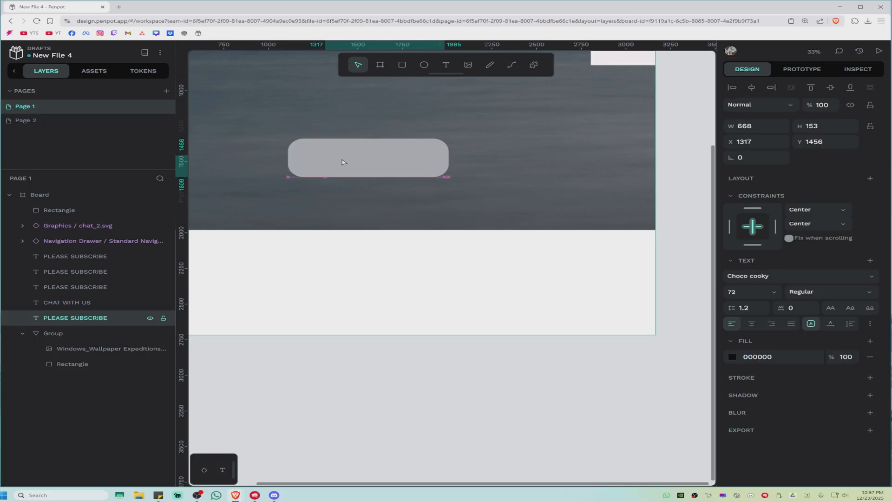
left_click_drag(67, 317, 77, 212)
left_click_drag(389, 168, 371, 167)
left_click_drag(455, 206, 420, 178)
key("ctrl+z")
Group the rounded rectangle with its "PLEASE SUBSCRIBE" text as one button
left_click(420, 176)
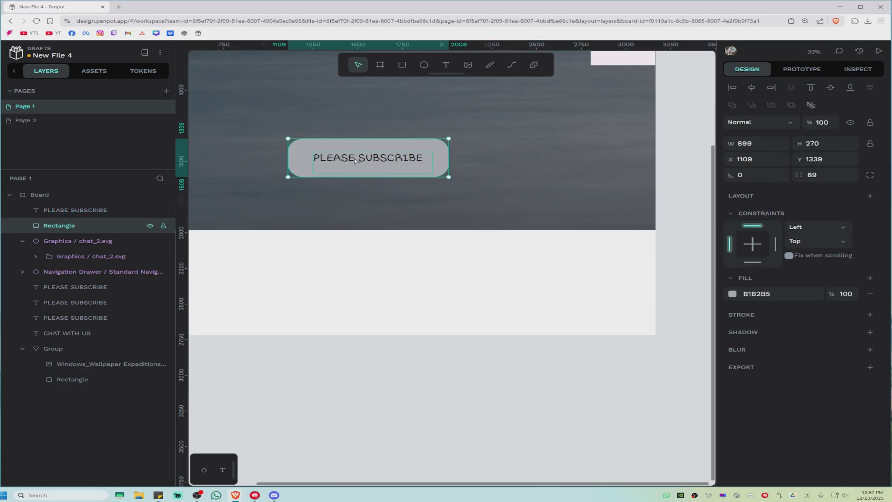
left_click(346, 156)
left_click(310, 164)
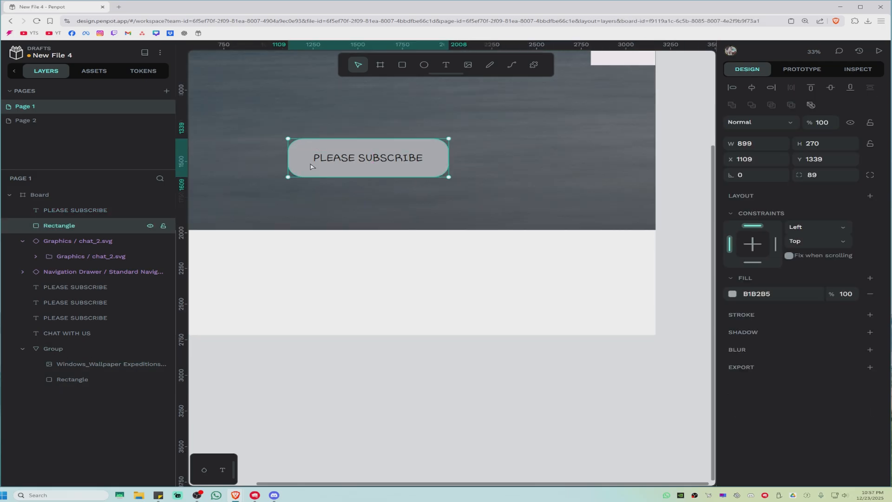
left_click(337, 165)
left_click(406, 215)
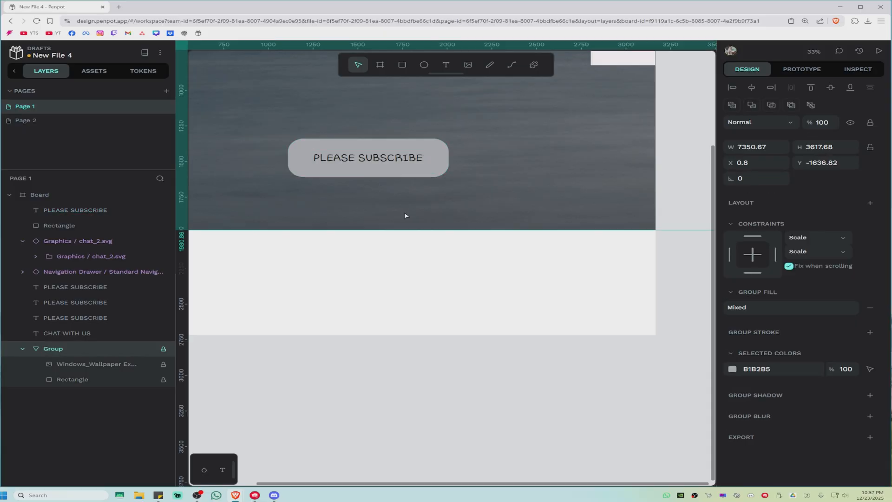
left_click(393, 173)
scroll(351, 246, "down", 5)
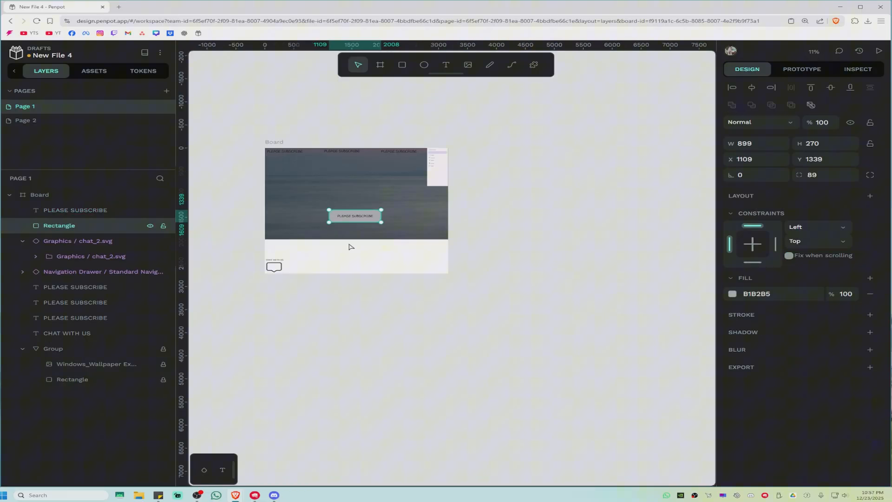
scroll(364, 237, "up", 3)
left_click(353, 198, "shift")
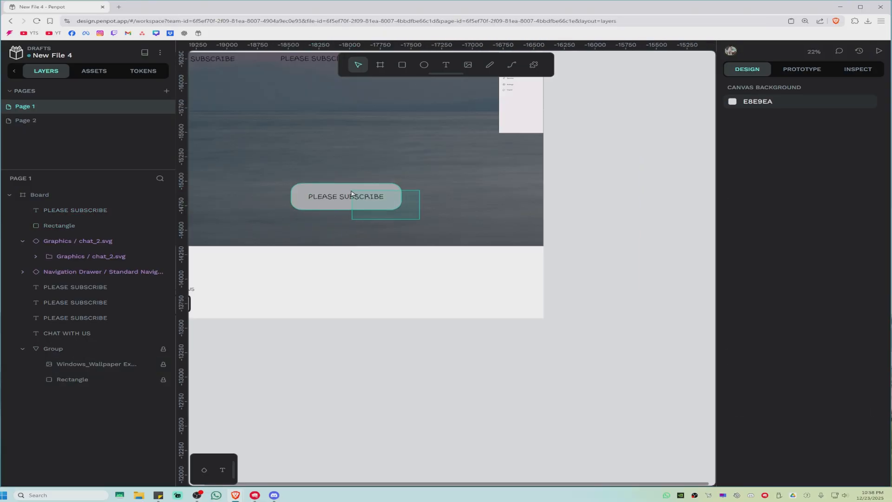
right_click(378, 199)
left_click(417, 308)
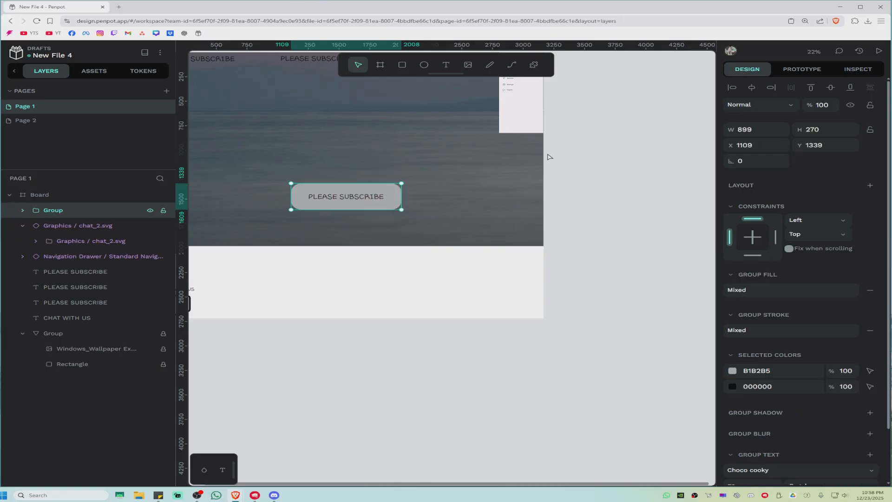
Add an On Click prototype interaction to the grouped subscribe button and open its settings
left_click(813, 73)
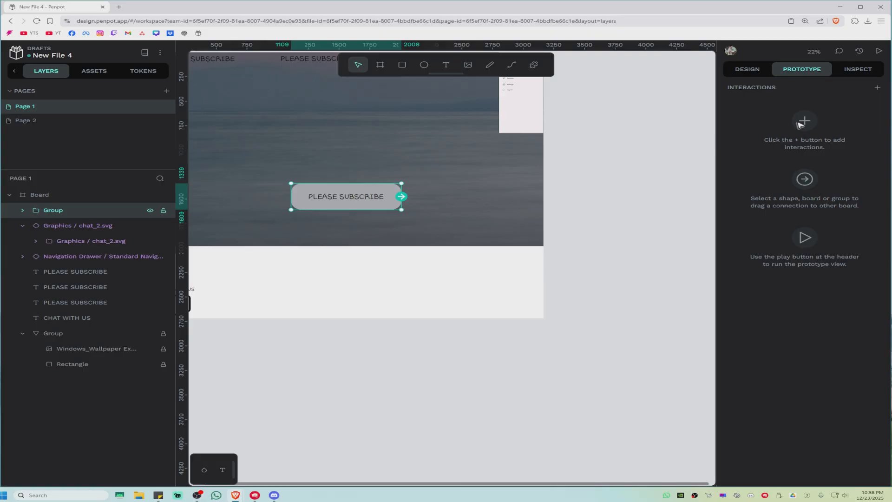
left_click(878, 88)
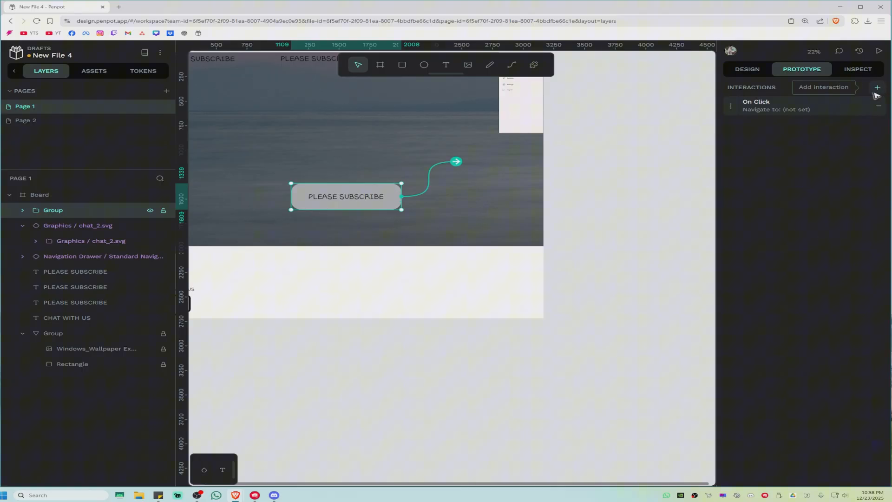
left_click(776, 110)
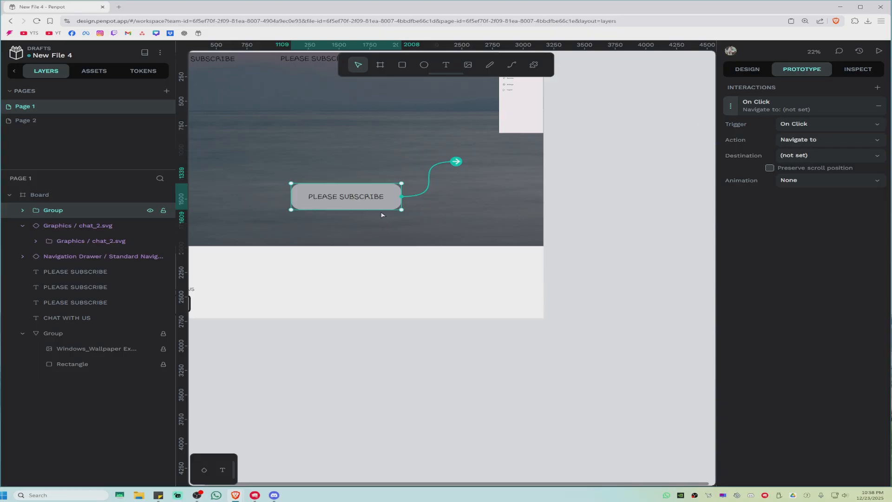
left_click_drag(458, 164, 651, 204)
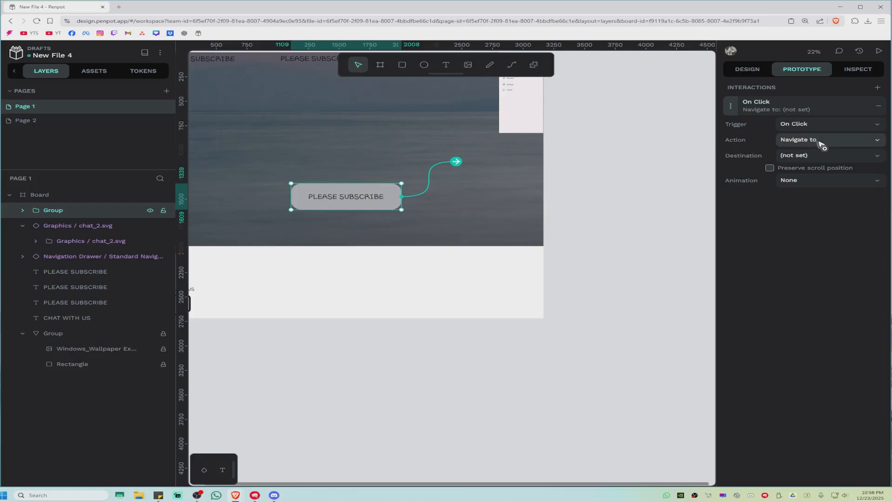
left_click(820, 141)
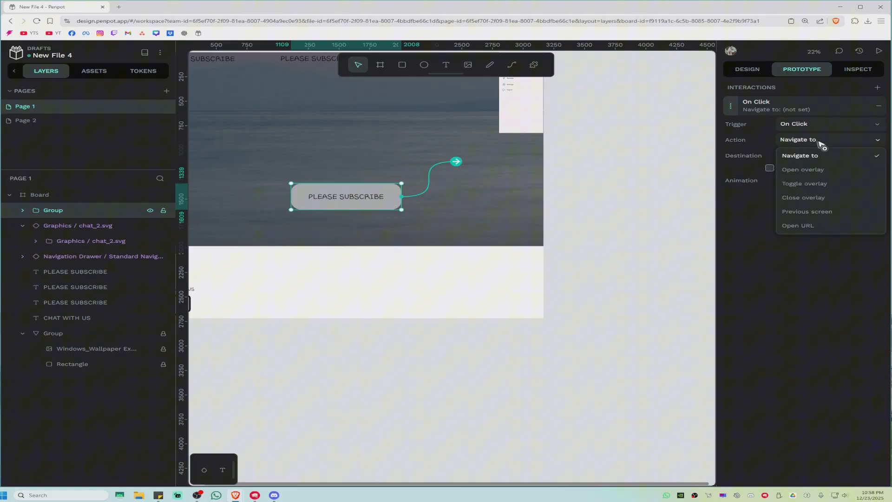
left_click(798, 228)
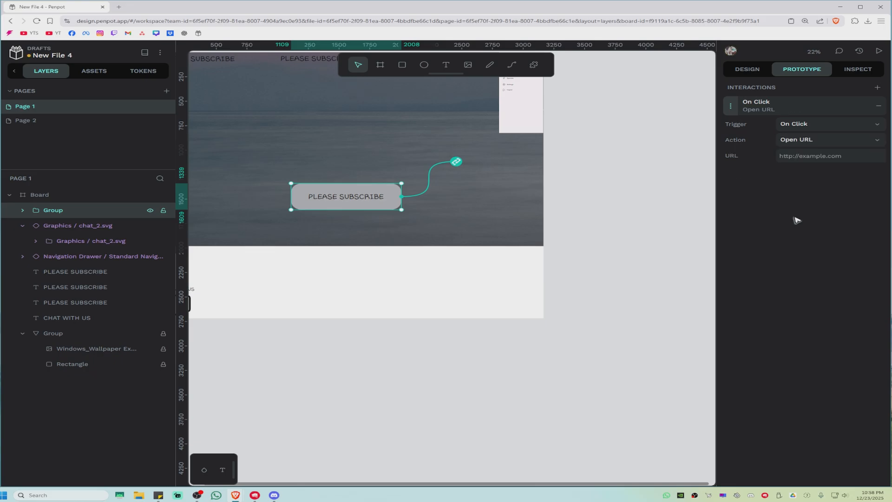
left_click(805, 156)
type("youtube.com/@AnswerASAP")
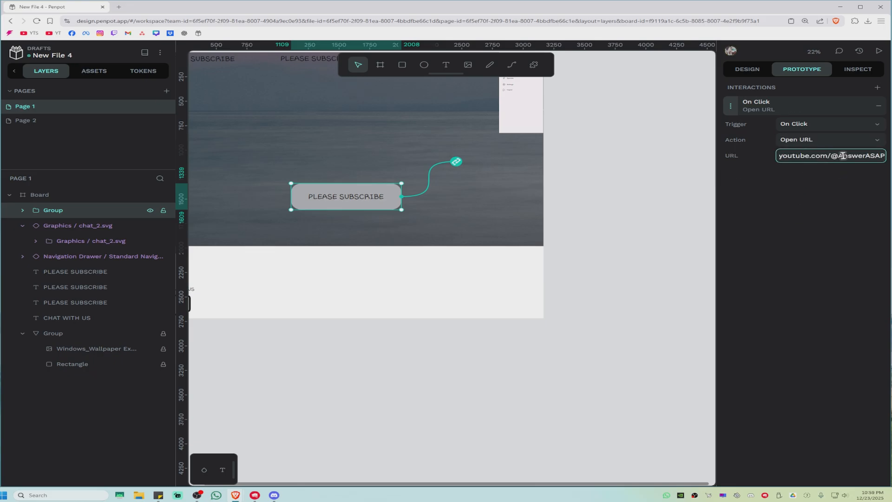
Open the prototype in view mode to preview it, and return to the design workspace
left_click(838, 200)
scroll(528, 178, "up", 1)
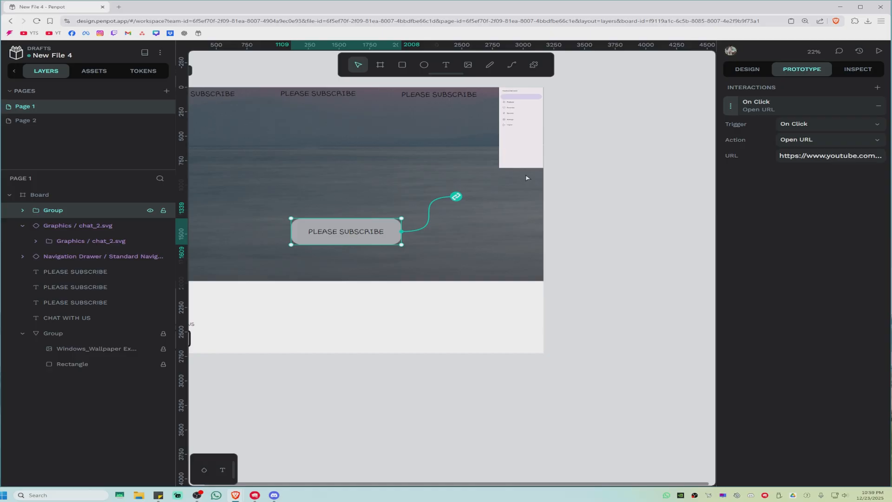
left_click(879, 53)
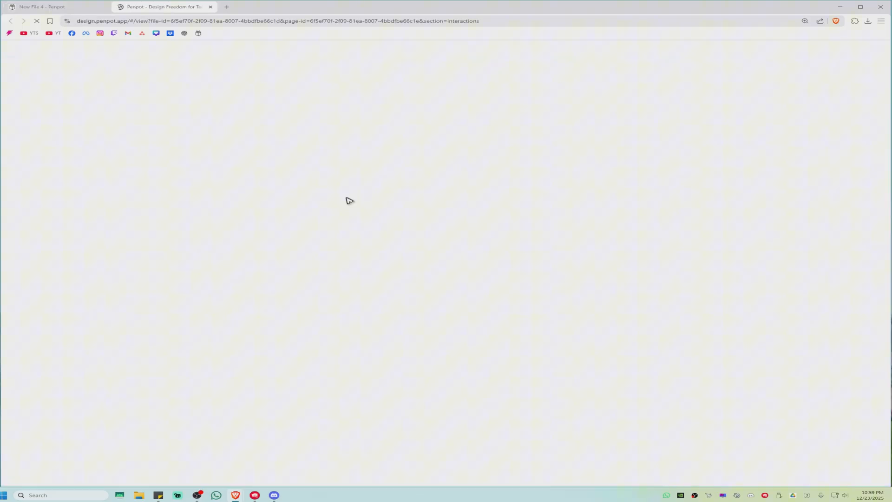
key("ctrl+1")
Add a second board about 1439 × 2610 beside the banner board and shift it slightly upward
left_click(811, 141)
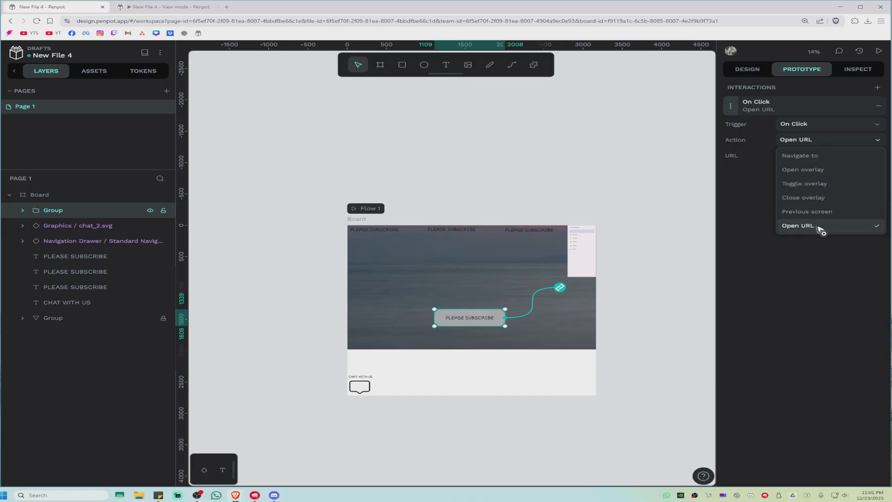
left_click(435, 114)
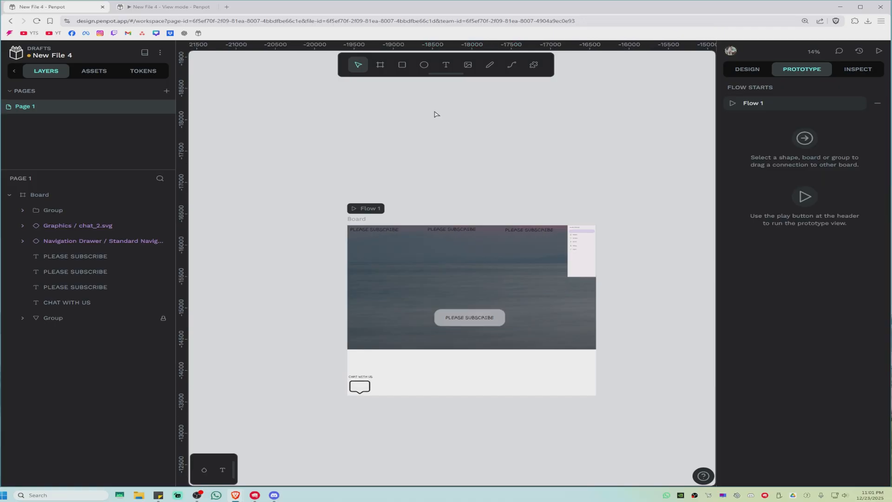
left_click(381, 66)
mouse_move(638, 240)
left_mouse_down()
mouse_move(775, 378)
mouse_move(752, 403)
left_mouse_up()
left_click_drag(665, 314, 655, 284)
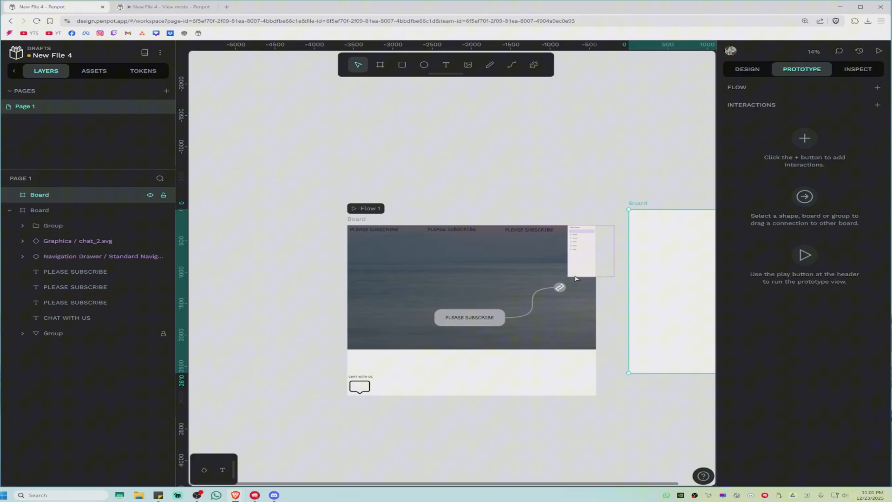
Change the subscribe button's On Click action to Navigate to, with the new empty board as its destination
left_click(470, 318)
left_click(764, 103)
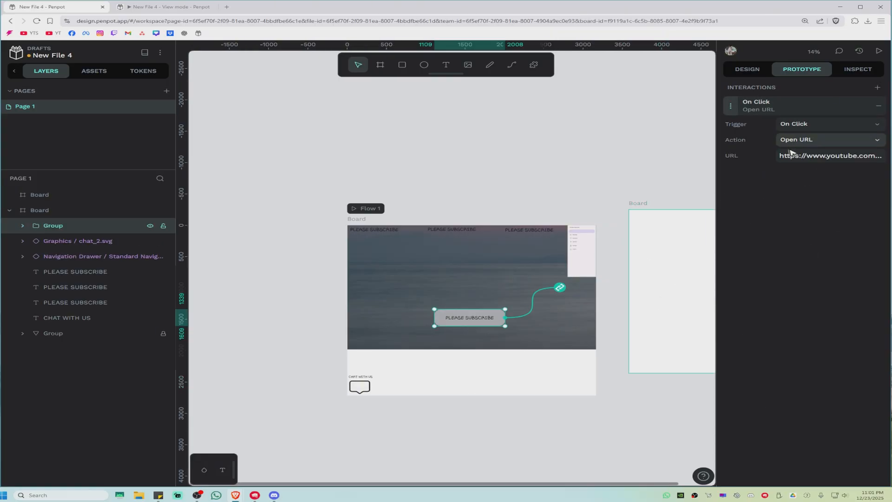
left_click(812, 141)
left_click(800, 156)
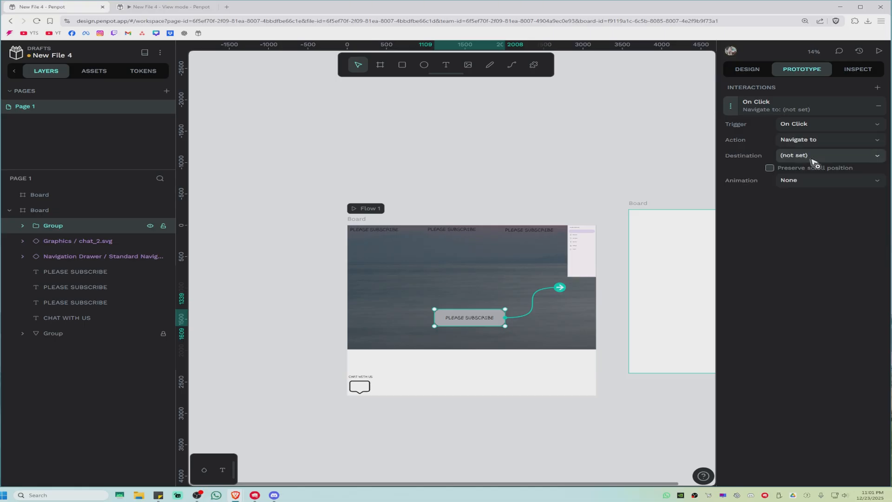
left_click(819, 158)
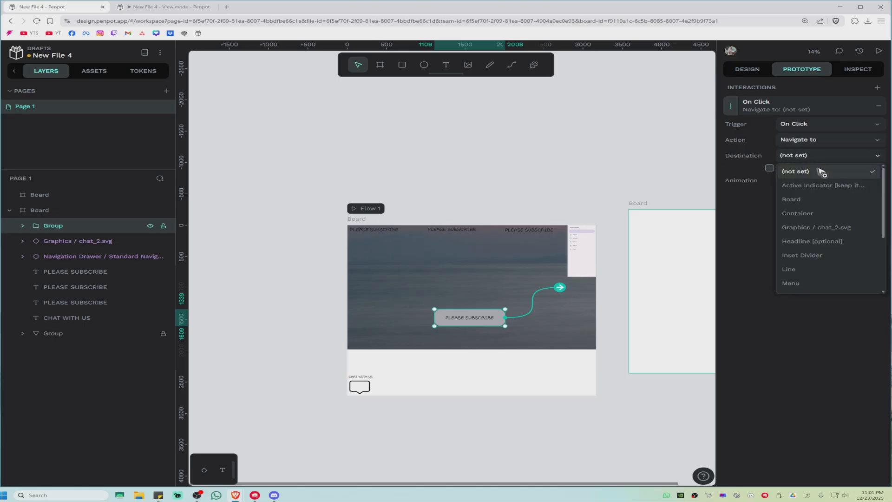
left_click(792, 199)
left_click(615, 177)
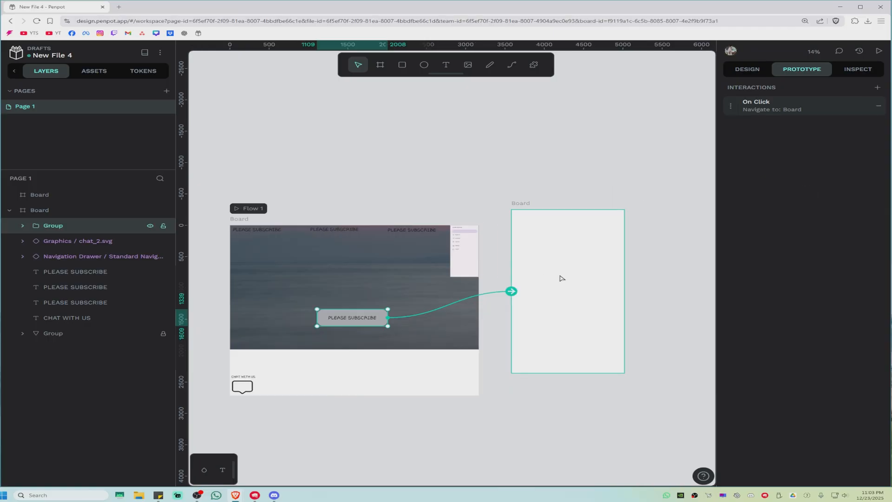
Move the empty board slightly down and farther away from the banner board
left_click(552, 157)
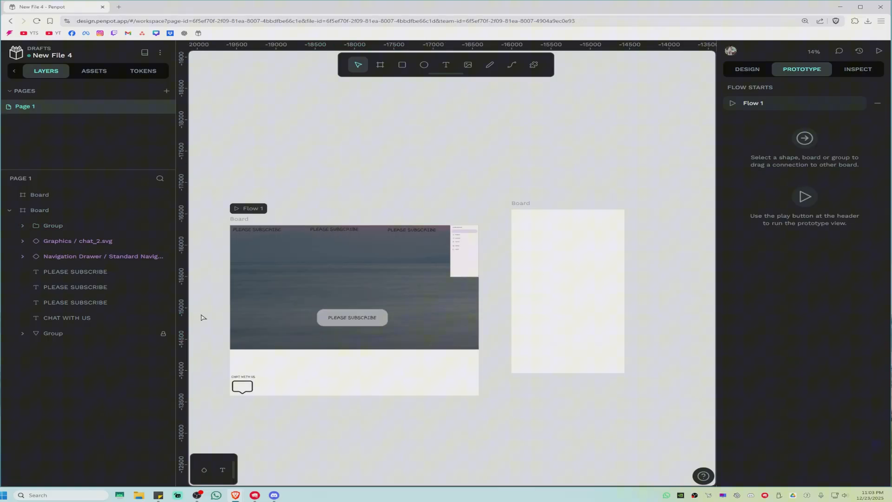
left_click_drag(574, 313, 591, 352)
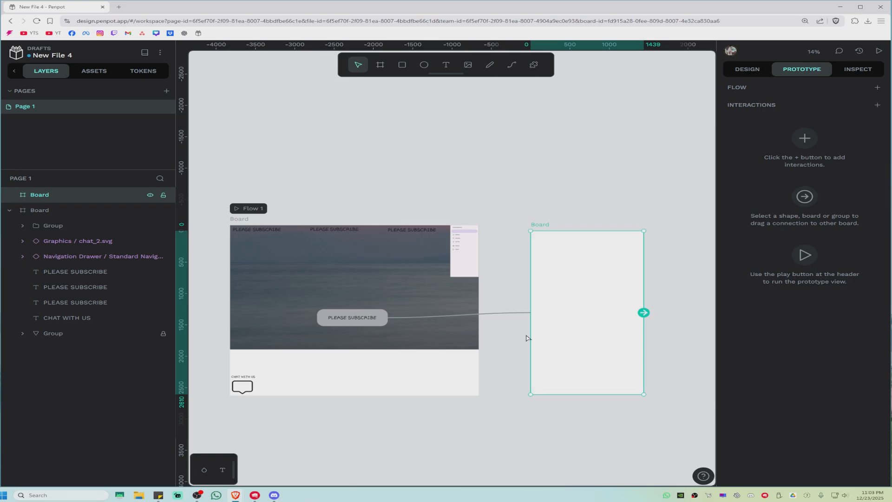